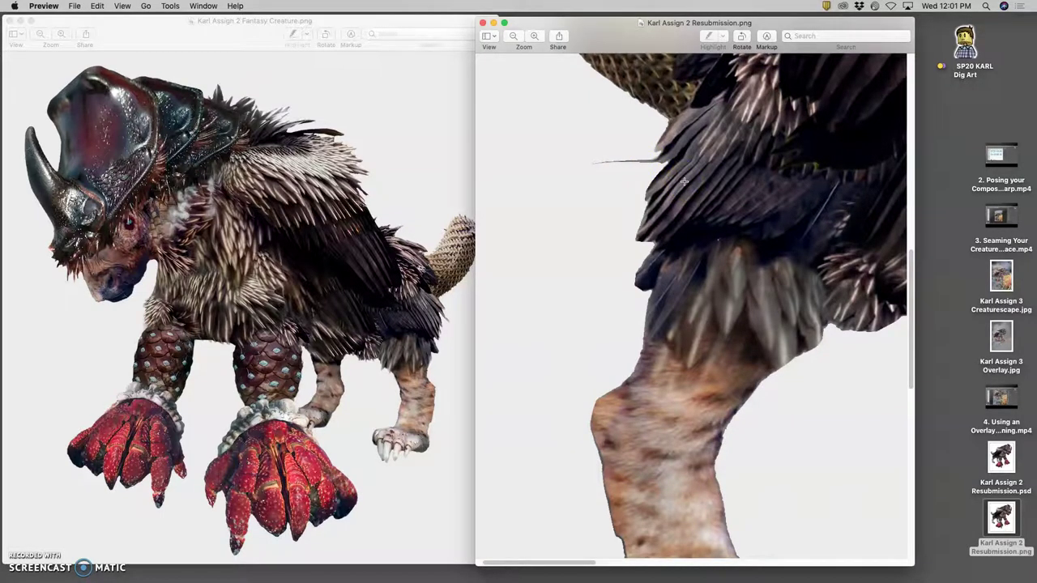
Step: Close the preview window of the Assign 2 Fantasy Creature image
click(512, 38)
click(513, 37)
click(512, 37)
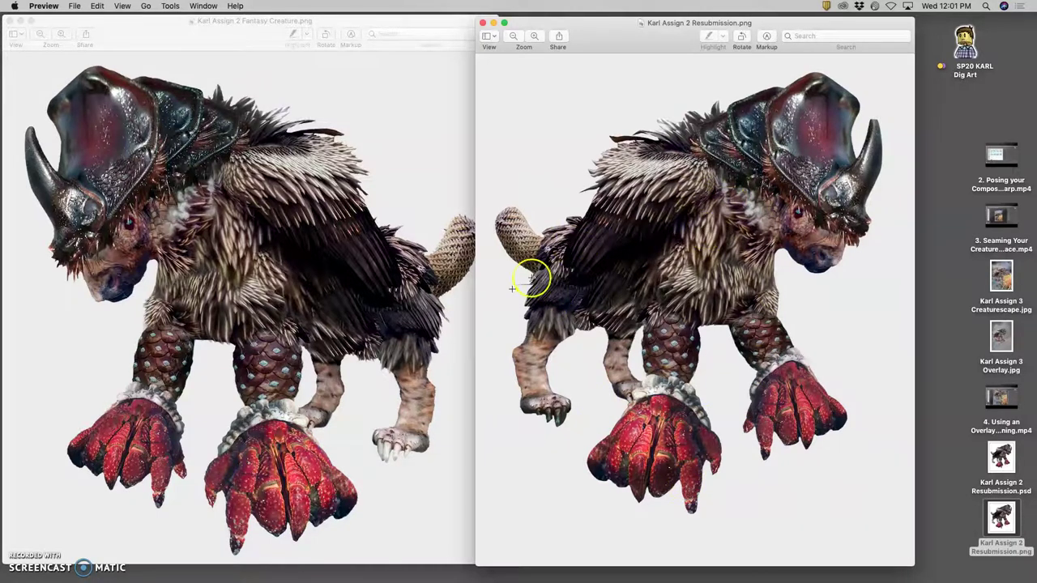
click(9, 20)
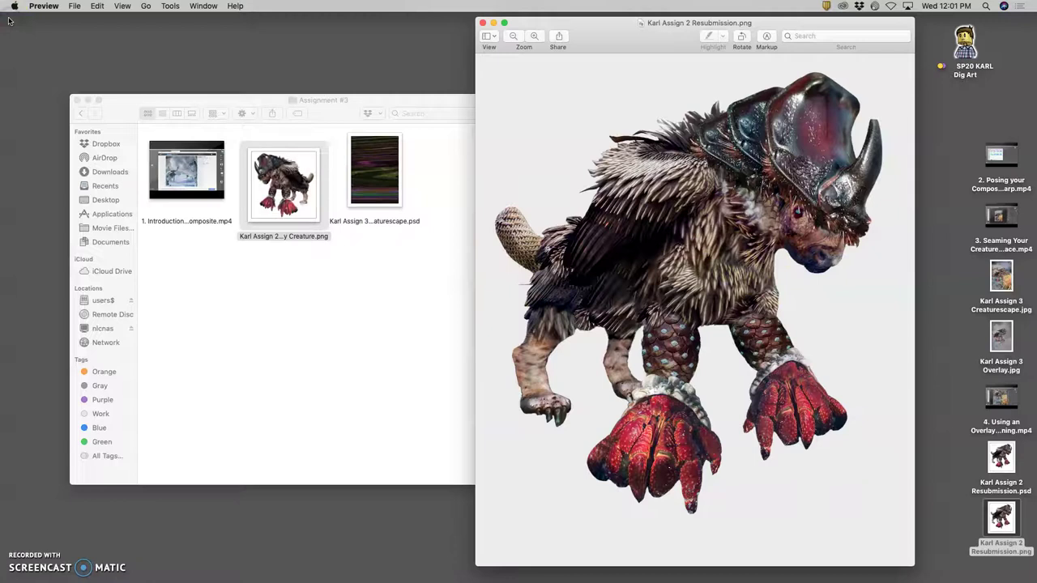
Step: Create a new folder named "Assignment #4" alongside the other assignment folders, one level above Assignment #3
click(301, 245)
click(83, 113)
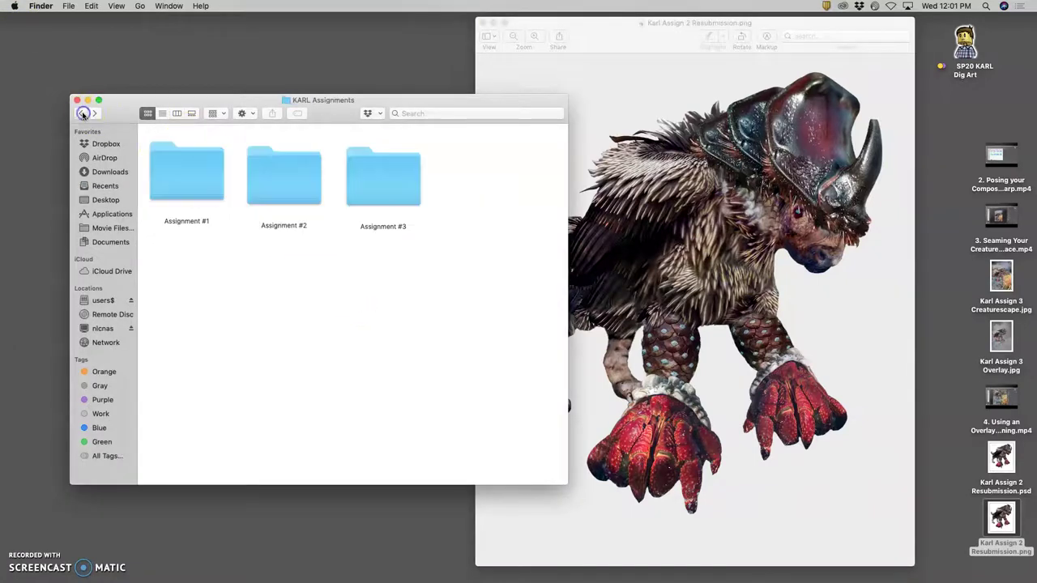
right_click(301, 285)
click(323, 290)
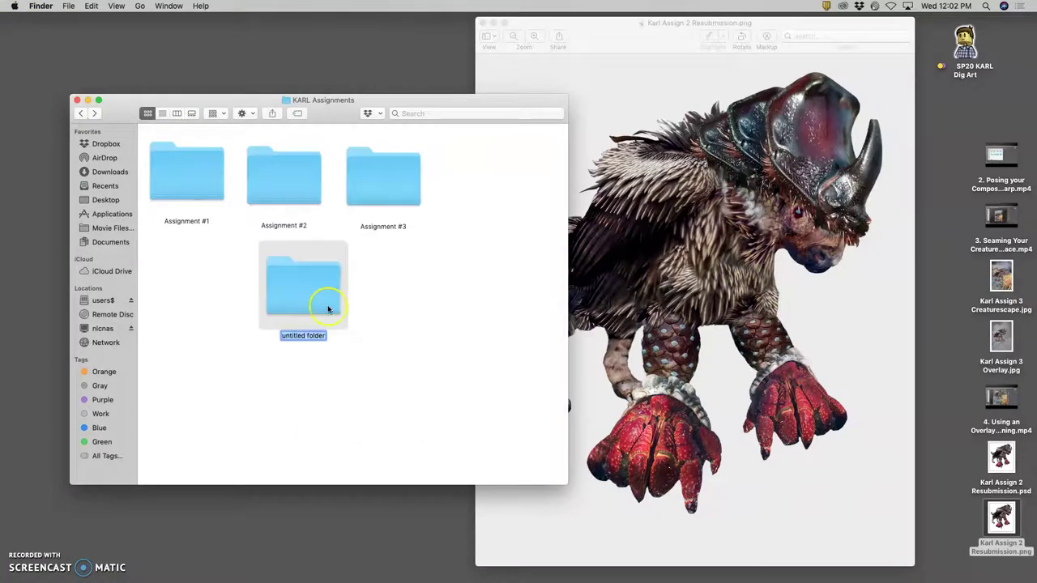
text(Assignment #4)
key(Return)
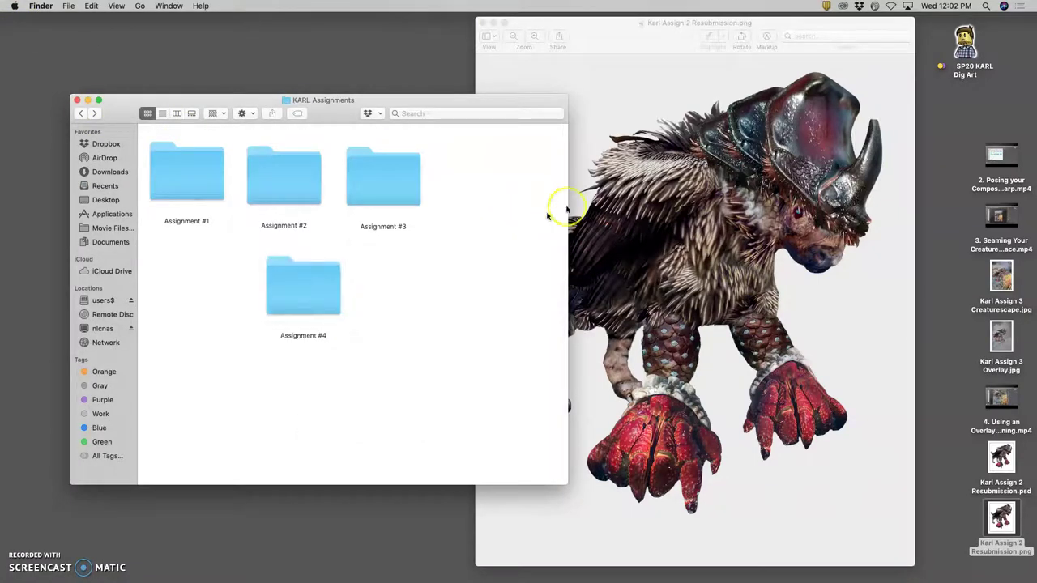
Step: Close the Resubmission image preview, move the Assign 2 Resubmission PSD and PNG from the desktop into Assignment #4, and open that folder
click(482, 23)
click(981, 461)
shift+click(1008, 511)
drag(1010, 456, 318, 296)
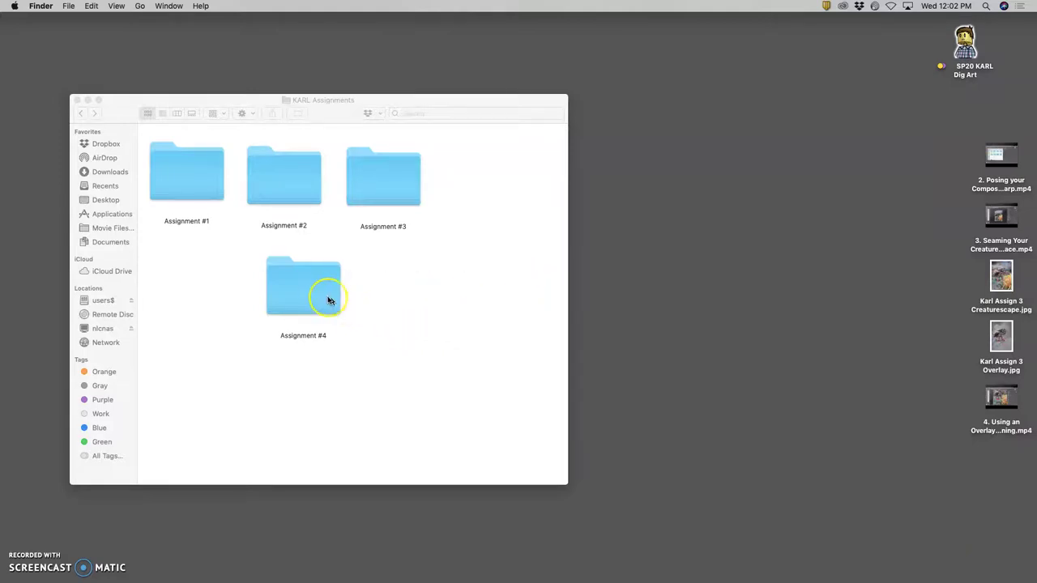
click(325, 298)
double_click(326, 298)
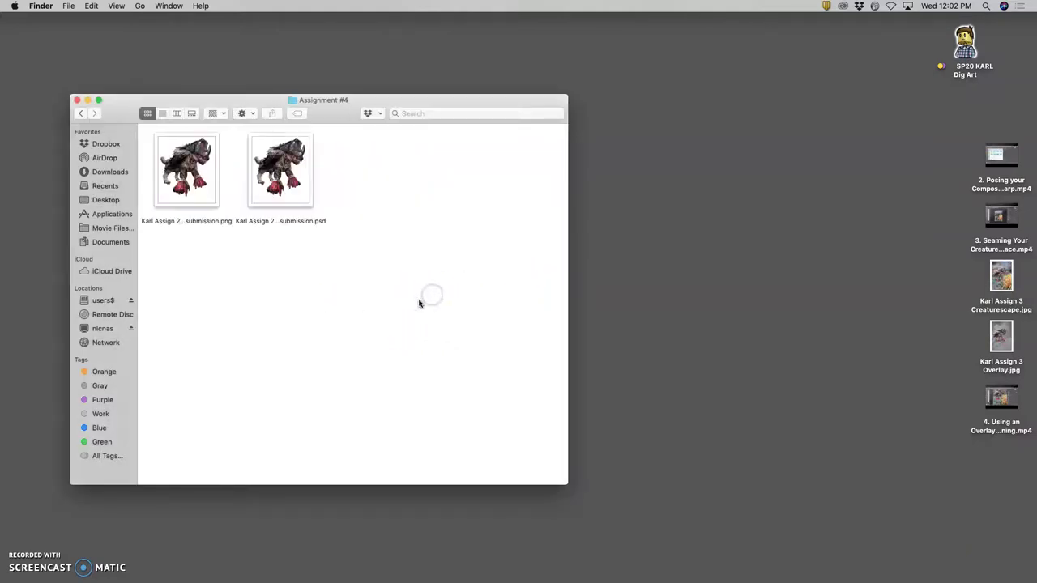
Step: Open the Assign 2 Resubmission PNG in Adobe Photoshop CC 2018
right_click(201, 198)
mouse_move(357, 211)
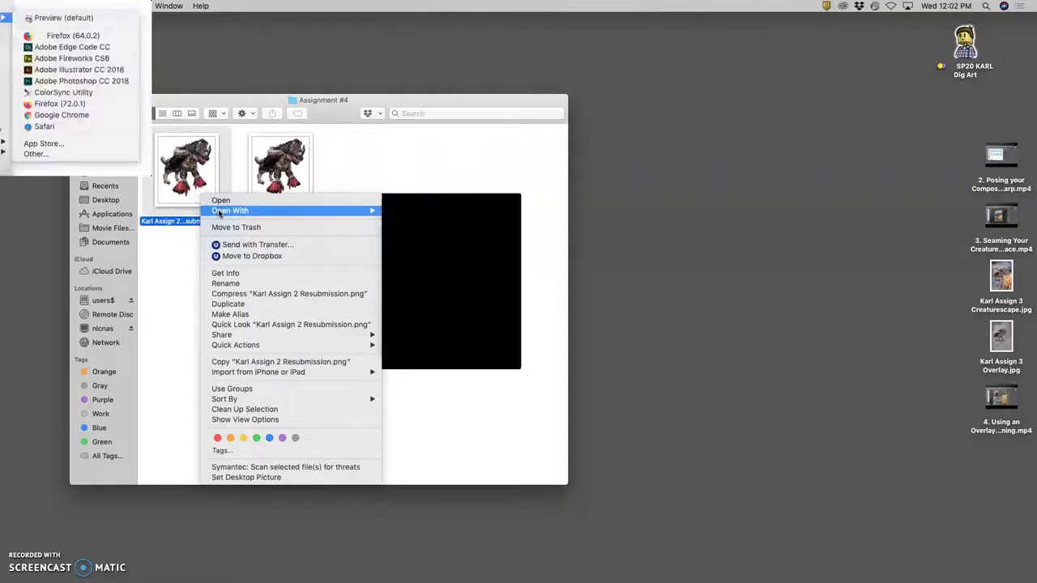
click(435, 275)
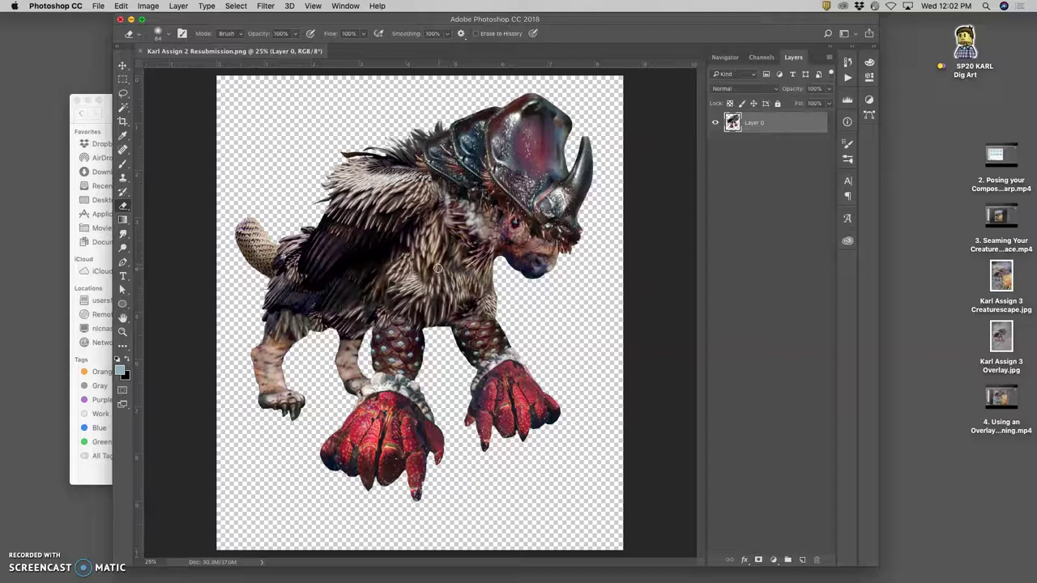
Step: Check the document's width, height and resolution in Image Size
key(super+minus)
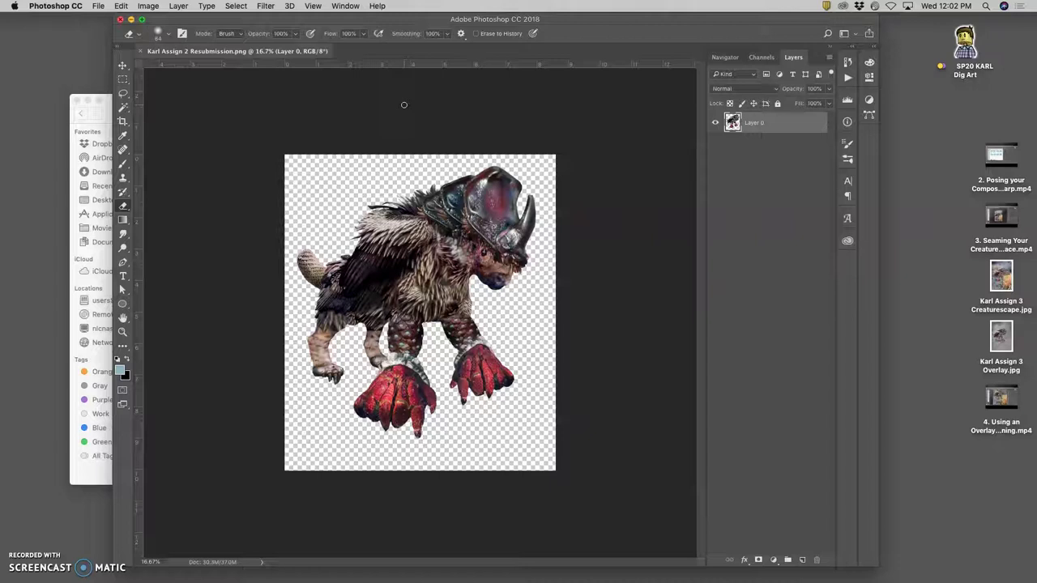
click(146, 6)
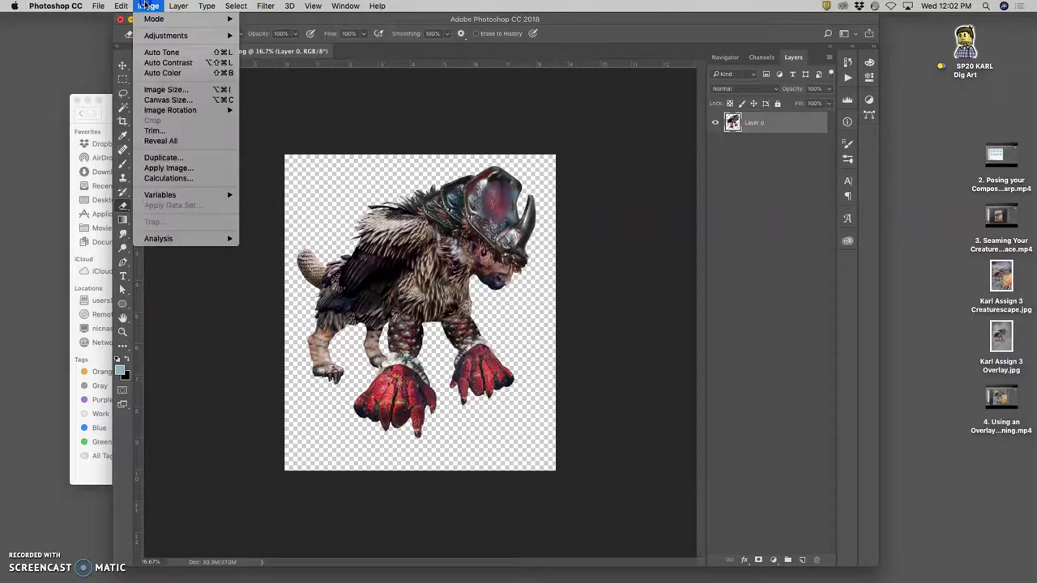
click(154, 89)
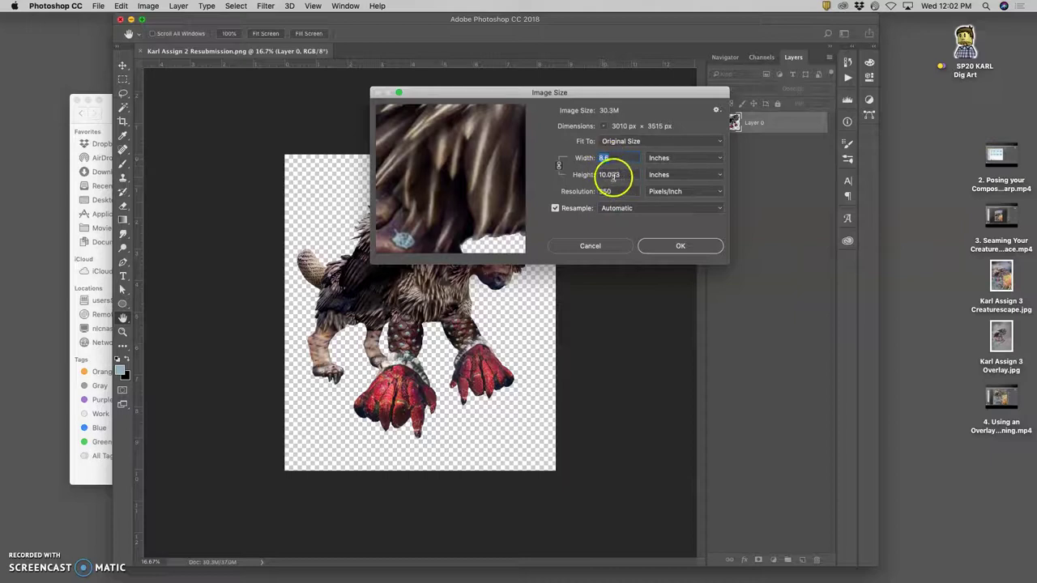
click(680, 247)
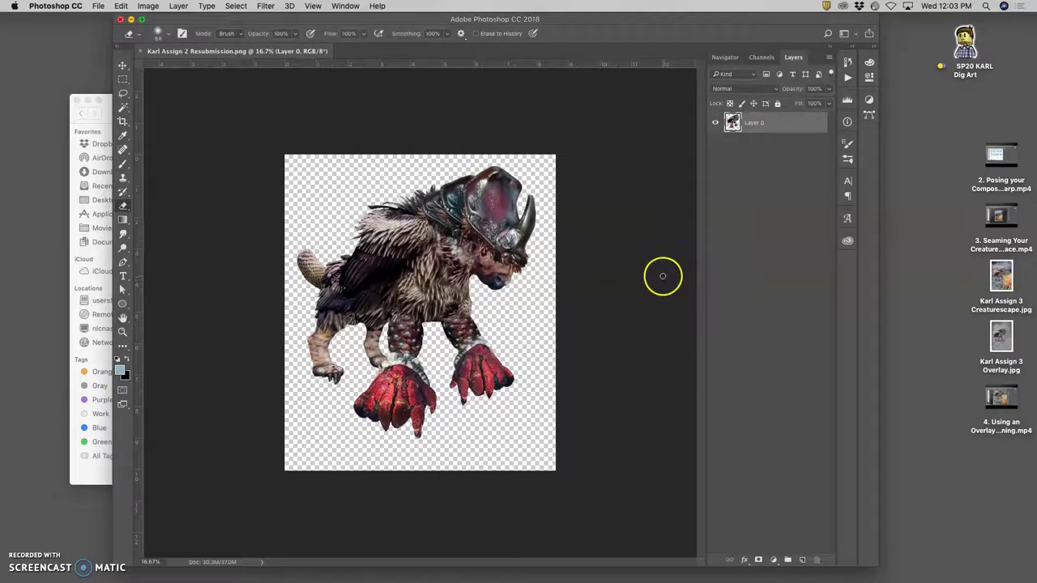
Step: Enlarge the canvas to 9 inches wide and 12 inches tall, keeping the creature anchored in the centre
click(161, 8)
click(484, 310)
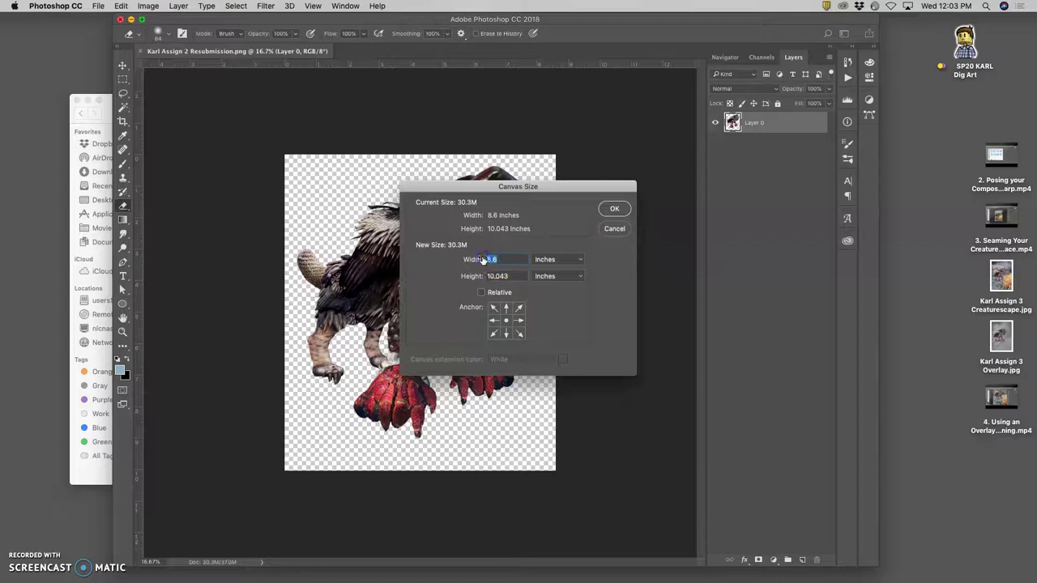
text(9)
key(Tab)
click(614, 209)
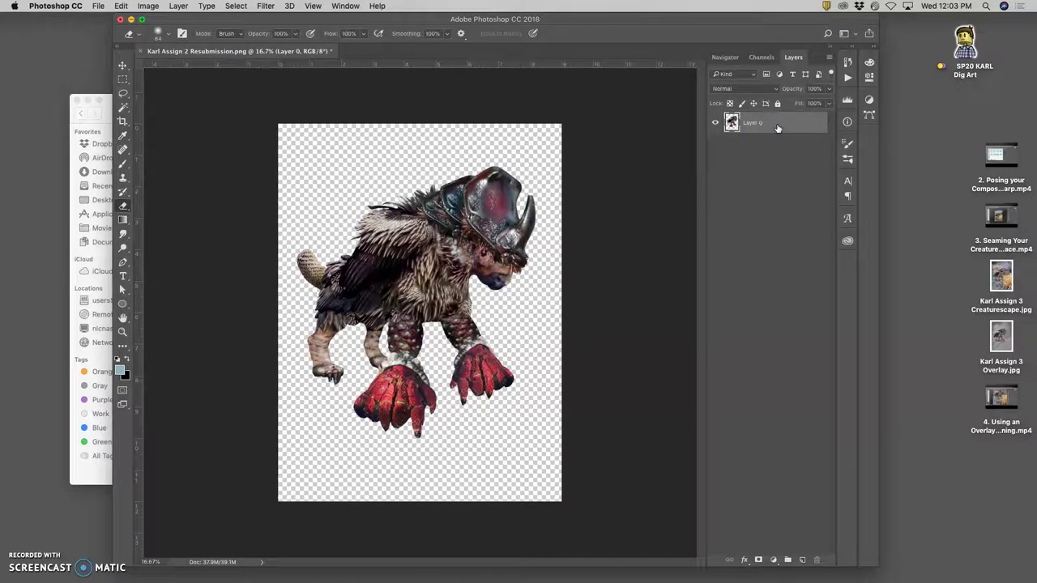
Step: Lasso the stray thin line sticking out of the feathers above the creature's rear leg and delete it
key(super+equal)
key(super+equal)
key(super+equal)
key(super+equal)
key(super+equal)
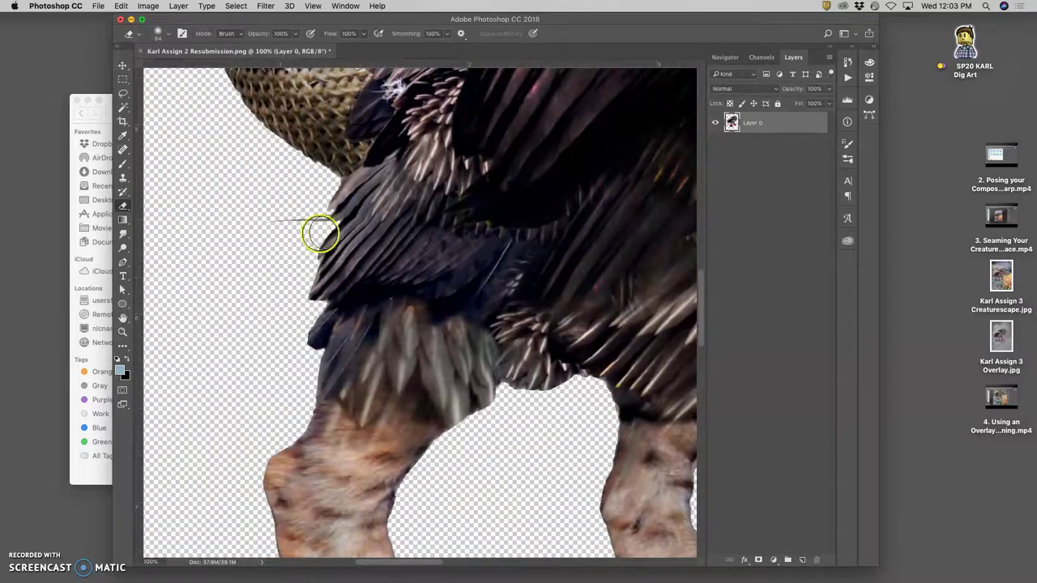
click(122, 93)
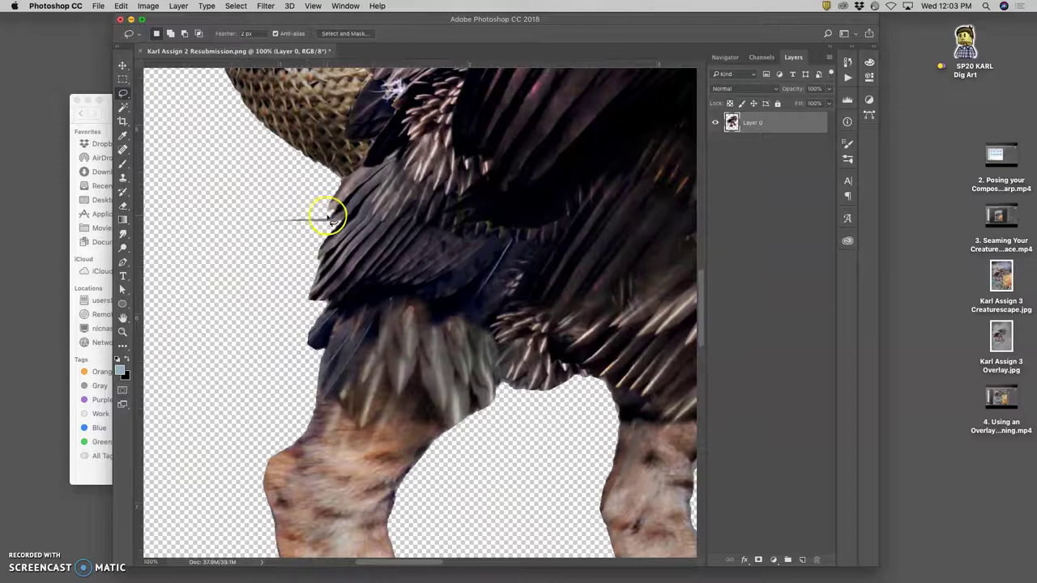
mouse_move(258, 234)
mouse_down()
mouse_move(294, 204)
mouse_move(325, 220)
mouse_up()
key(super+minus)
key(super+minus)
key(super+minus)
key(super+minus)
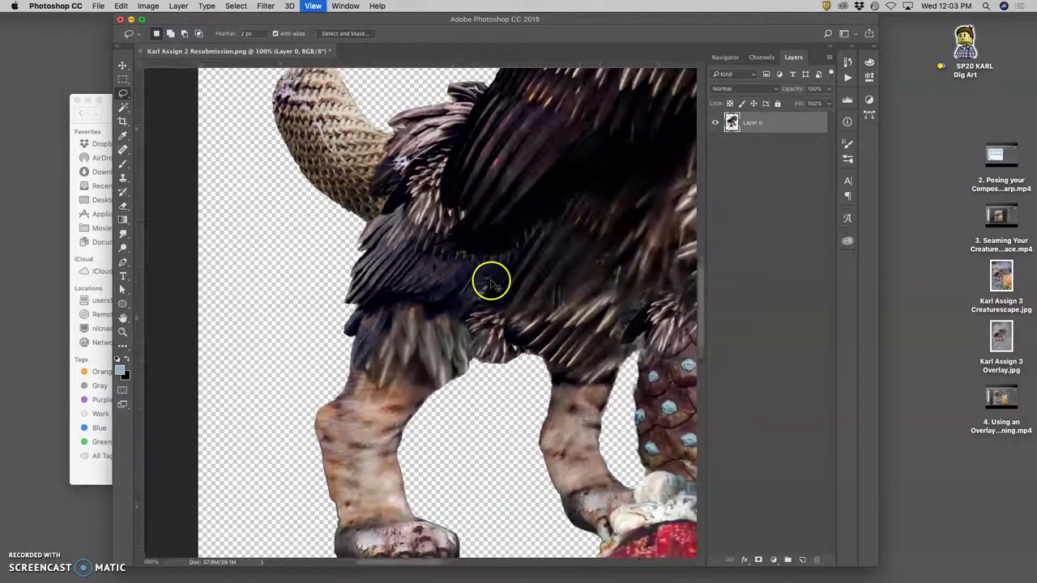
key(super+minus)
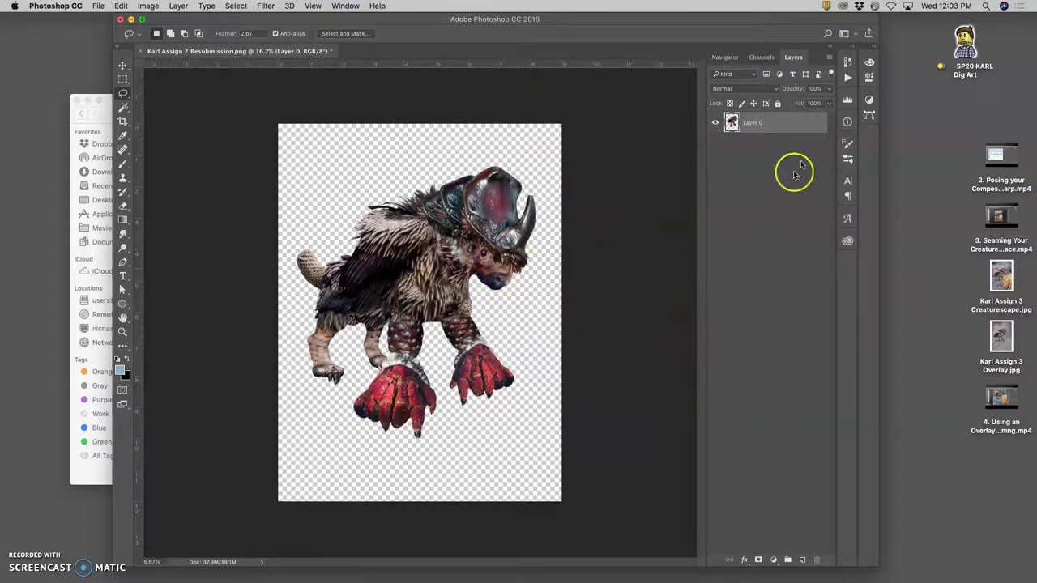
Step: Duplicate Layer 0 and scale the copy down to a small creature in the canvas's lower-left corner
key(super+j)
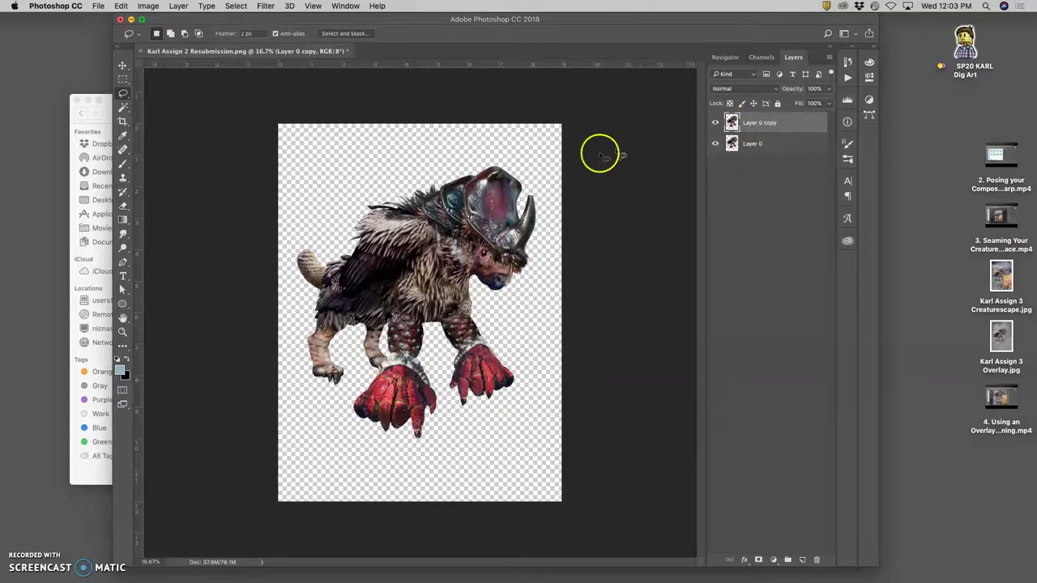
key(super+t)
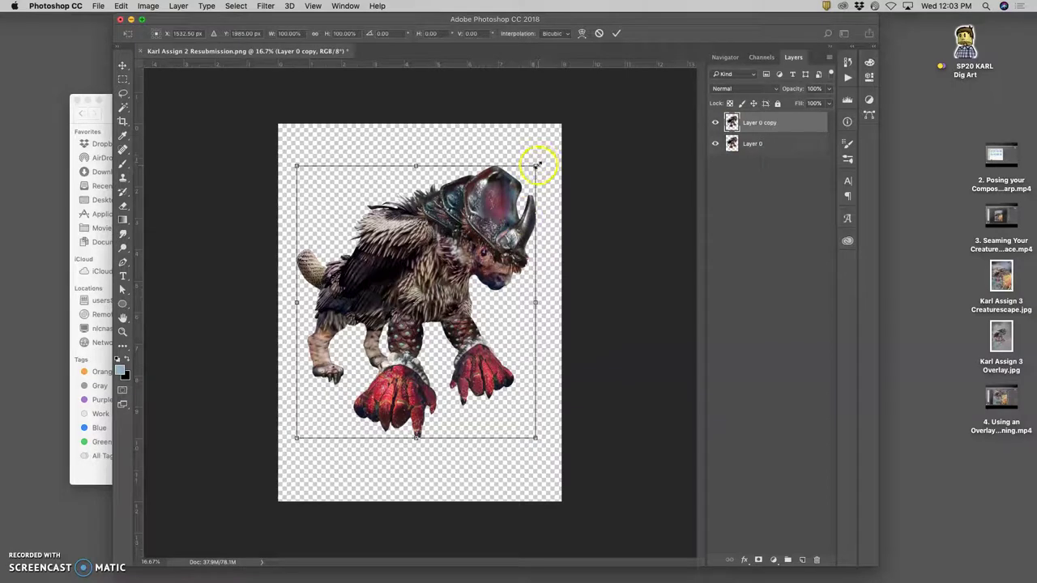
drag(535, 166, 319, 454)
key(Return)
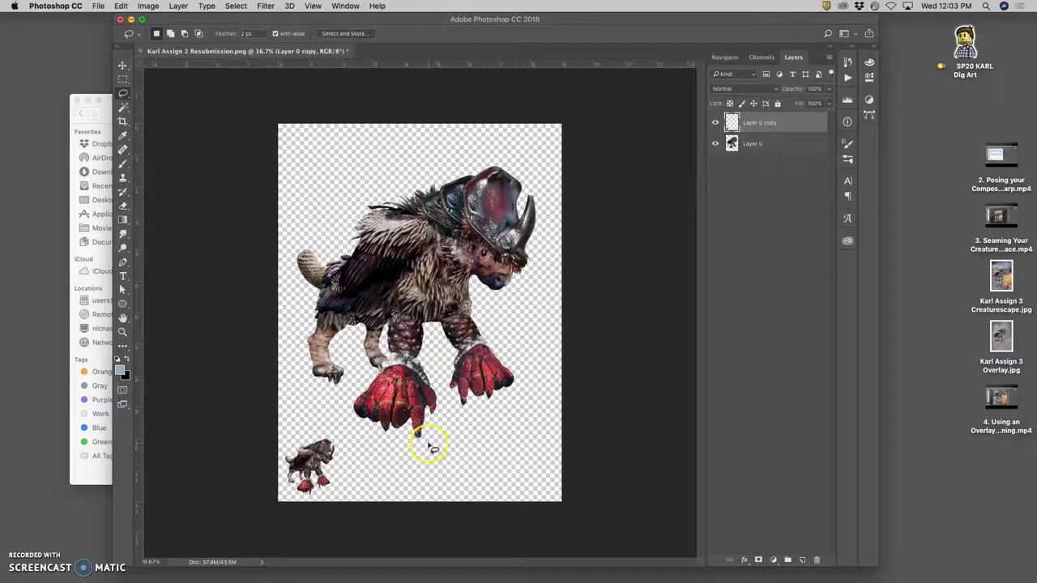
Step: Examine the small creature copy up close, including its head, body and claws
scroll(359, 455, up, 10)
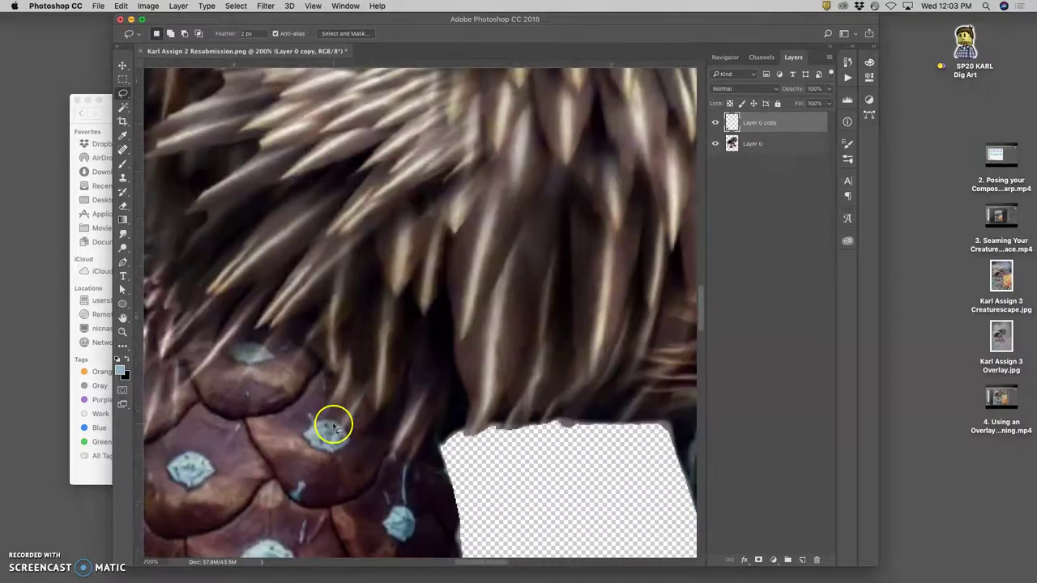
scroll(332, 422, down, 15)
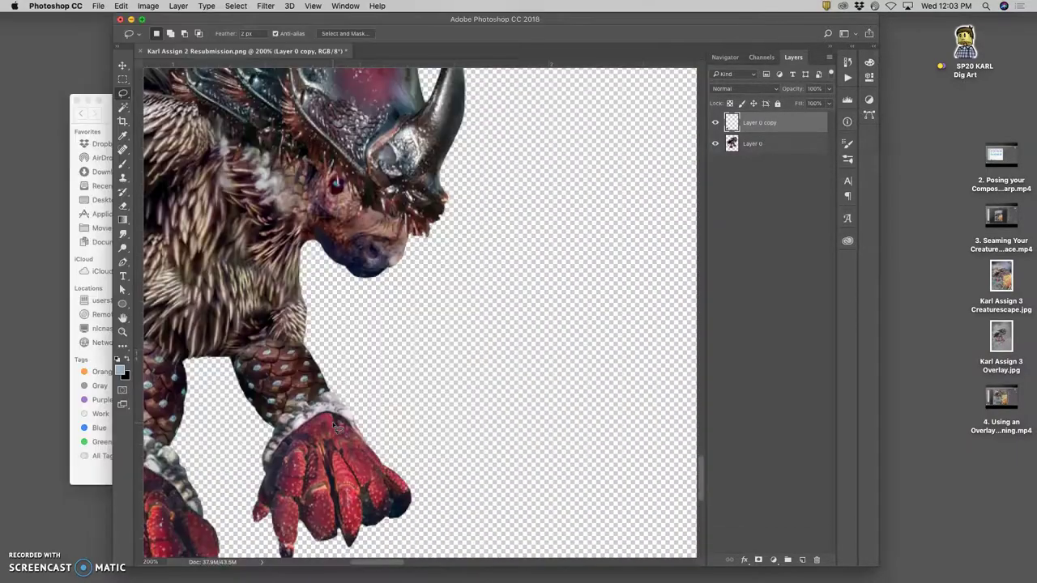
scroll(332, 422, left, 5)
scroll(335, 425, right, 4)
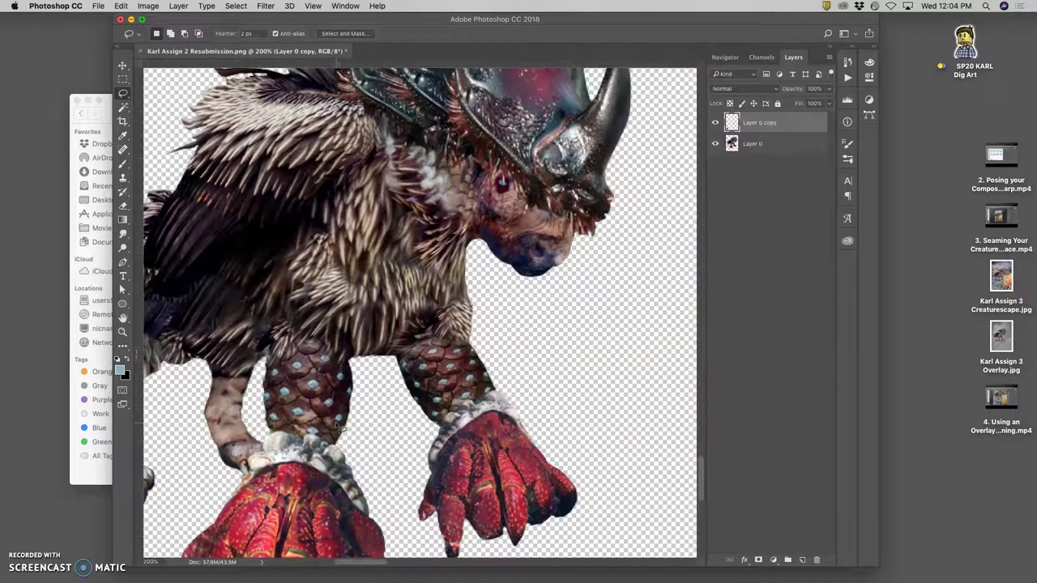
scroll(338, 428, down, 5)
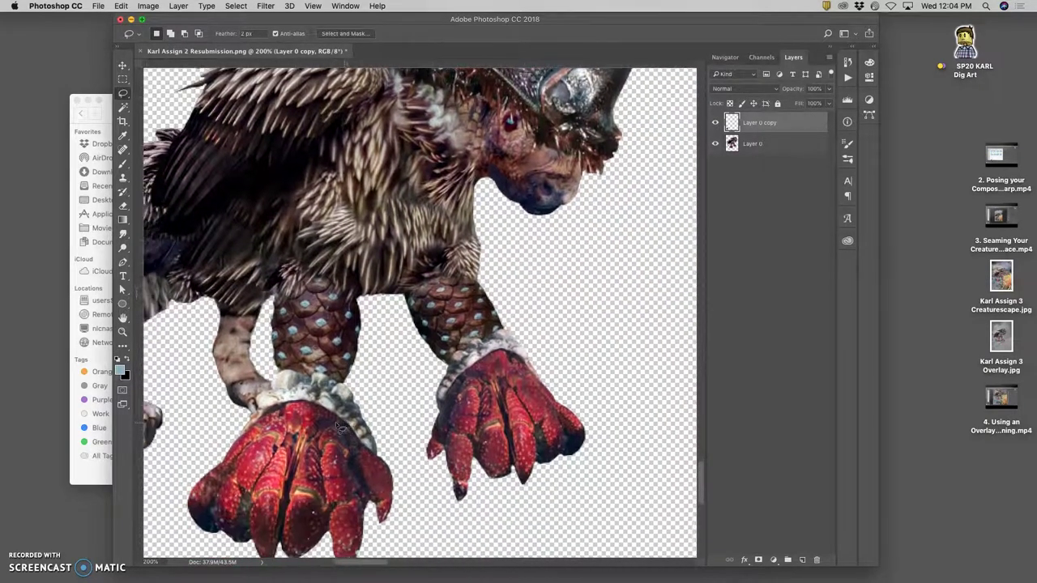
scroll(339, 428, left, 8)
scroll(339, 427, right, 7)
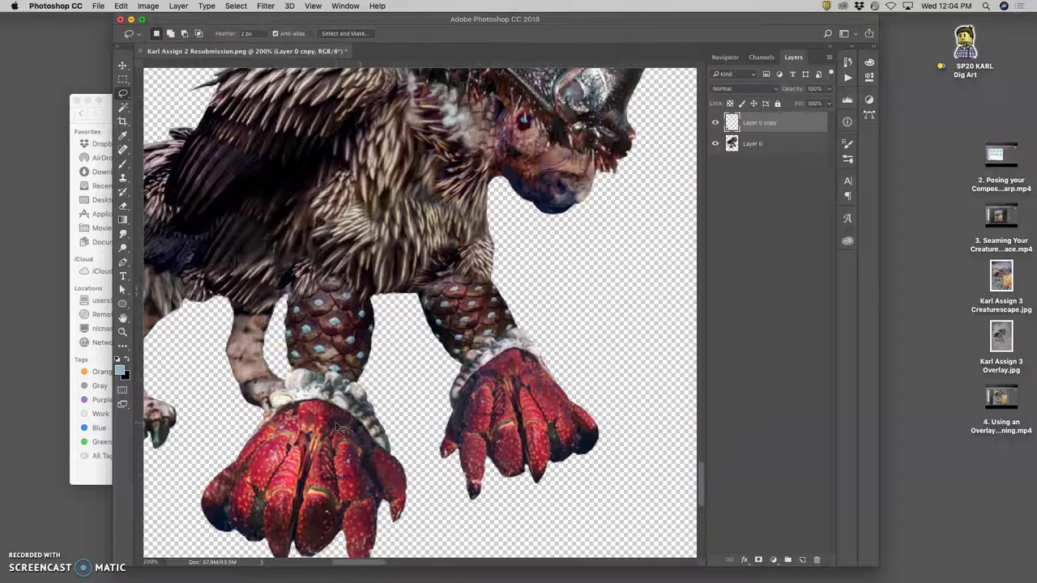
key(super+minus)
key(super+minus)
key(super+minus)
key(super+minus)
key(super+minus)
key(super+minus)
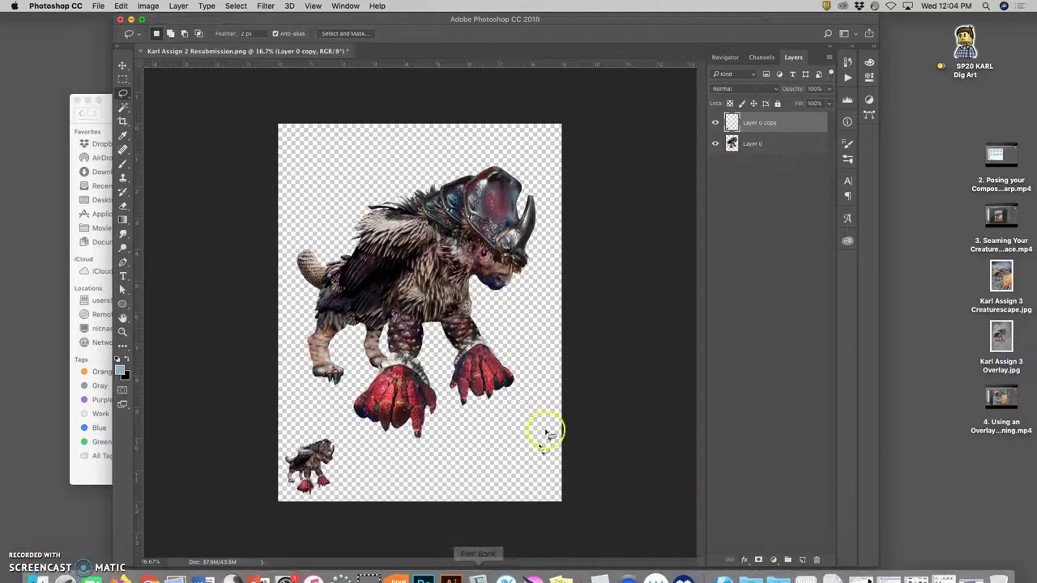
Step: Select the transparent area around the full-size creature on Layer 0 using the Magic Wand with Contiguous turned off
click(752, 144)
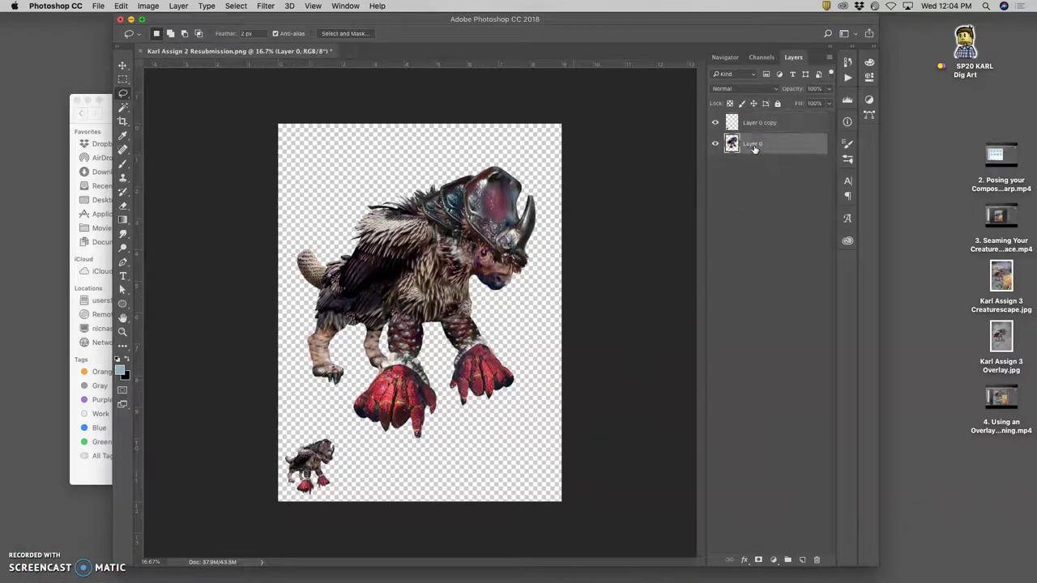
click(123, 107)
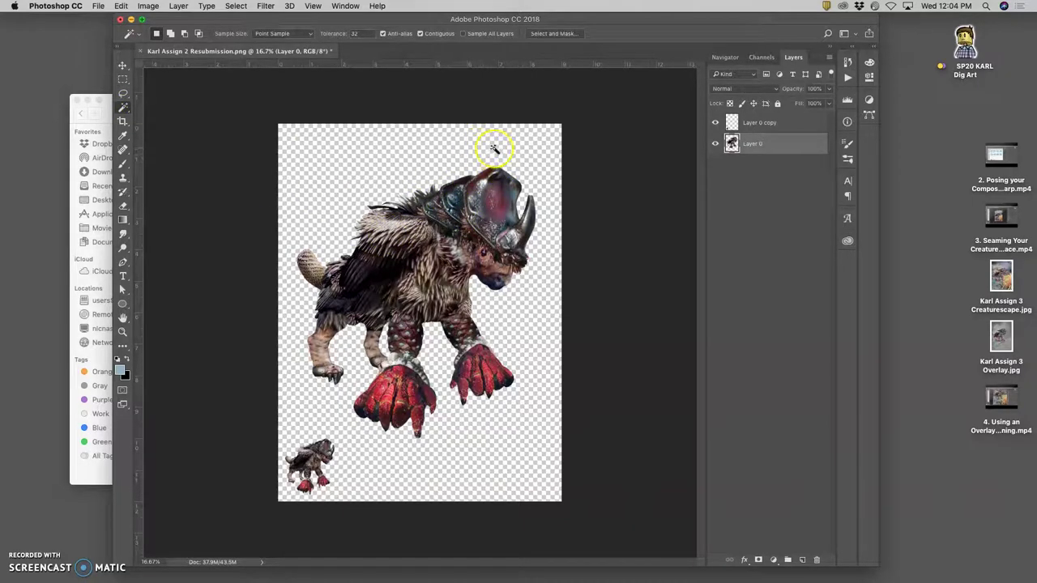
click(420, 34)
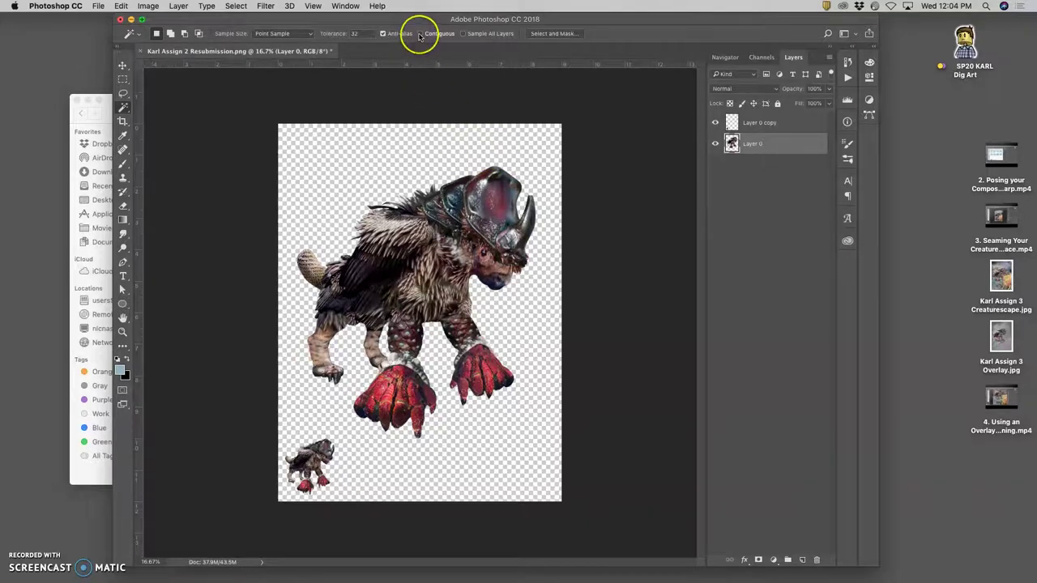
click(491, 151)
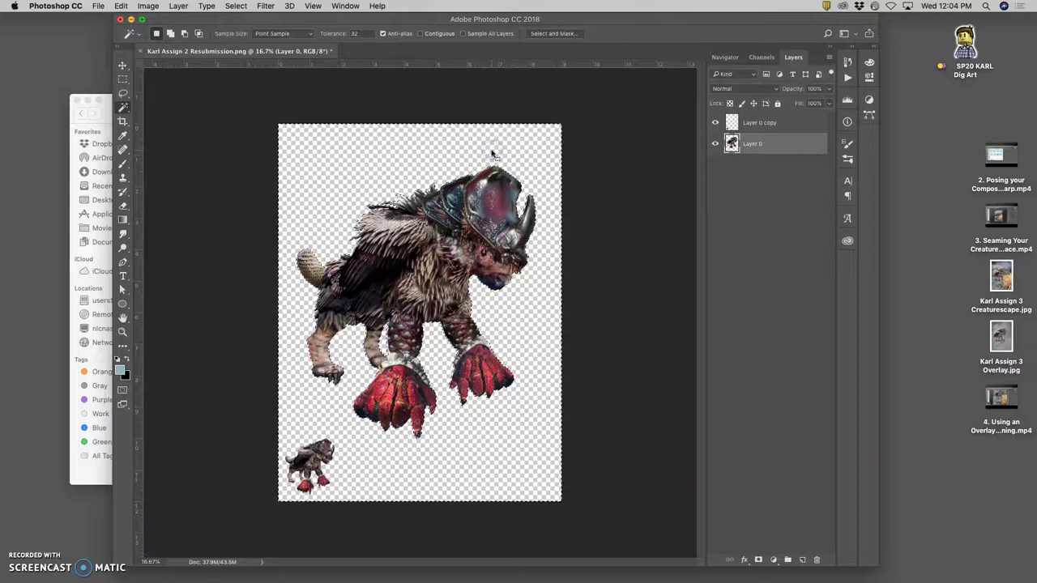
Step: Hide Layer 0 and examine the selection outline along the creature's head, front legs and claws
click(714, 143)
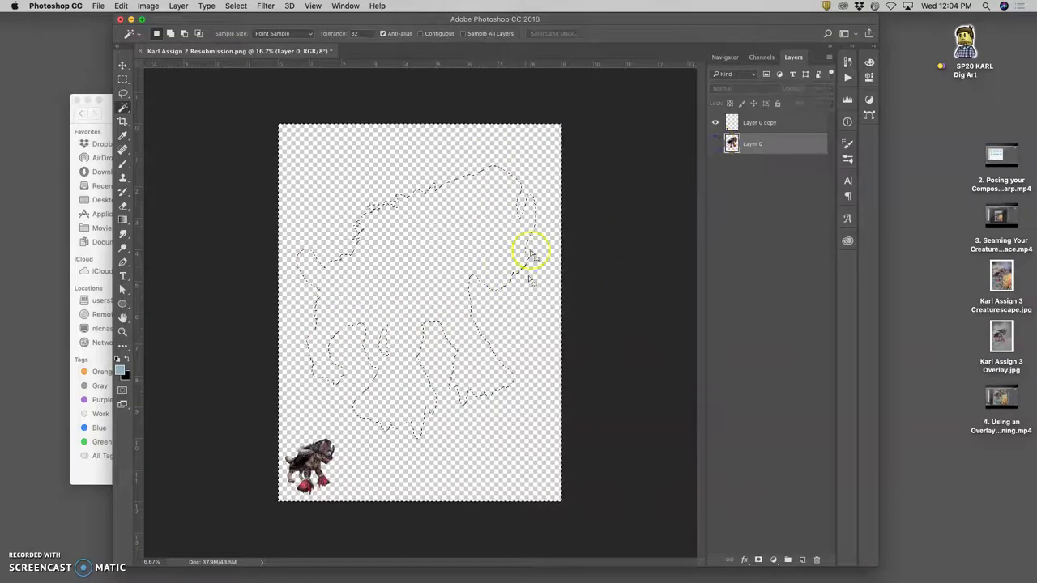
key(super+equal)
key(super+equal)
key(super+equal)
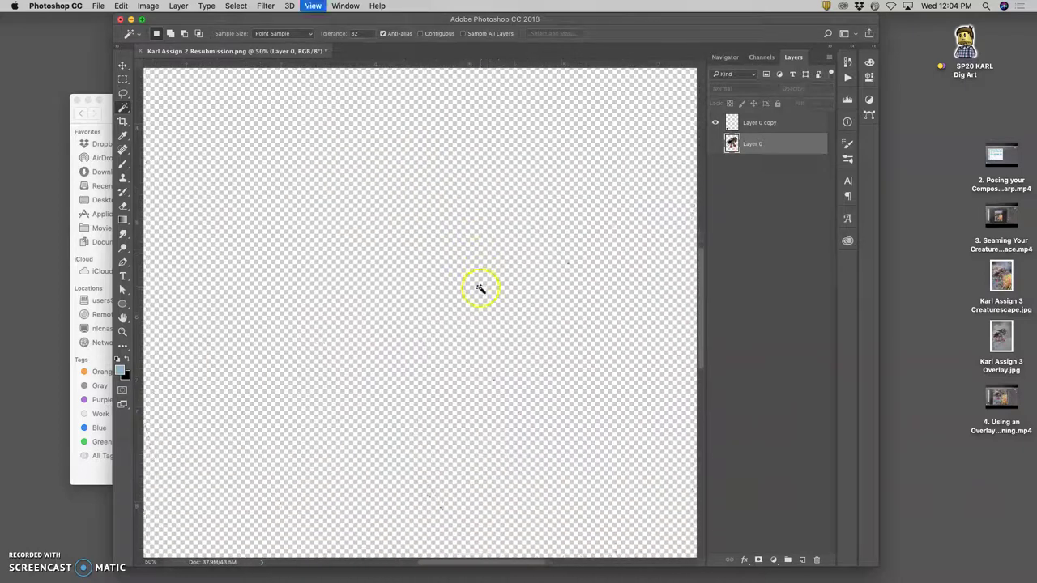
scroll(482, 285, right, 5)
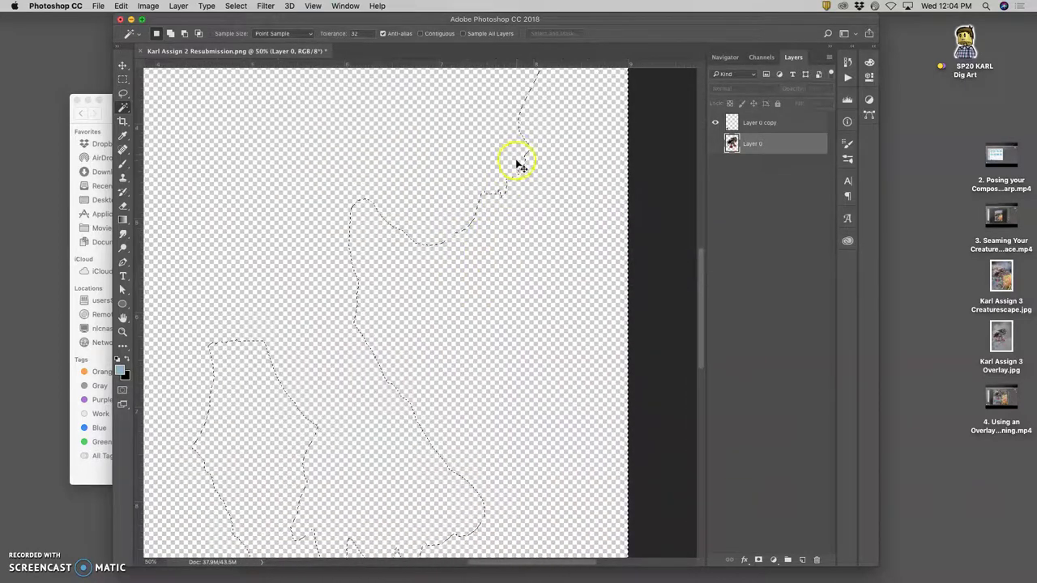
Step: Make the full-size creature on Layer 0 visible again above the small copy, with the whole canvas in view
key(super+minus)
key(super+minus)
key(super+minus)
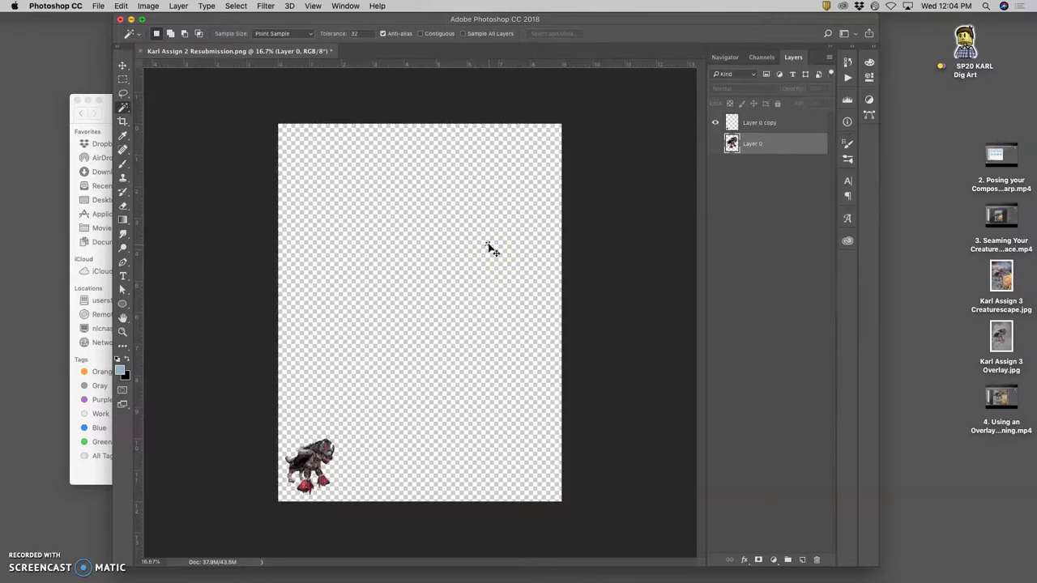
click(714, 143)
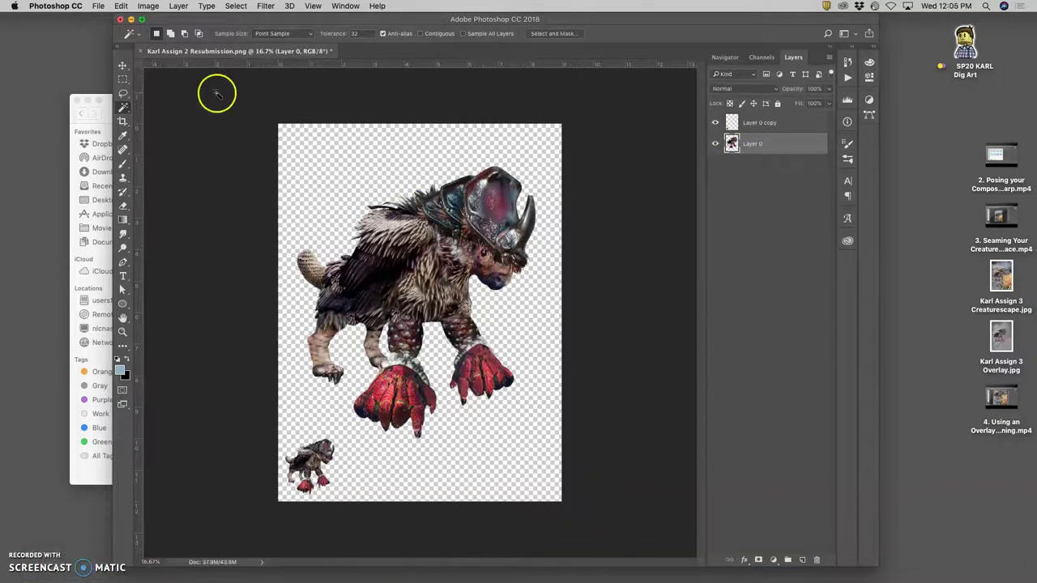
Step: Save the layered image to the Desktop in Photoshop format, with the owner's first name and "Assign 4 Cloud Creature" as file name
click(98, 6)
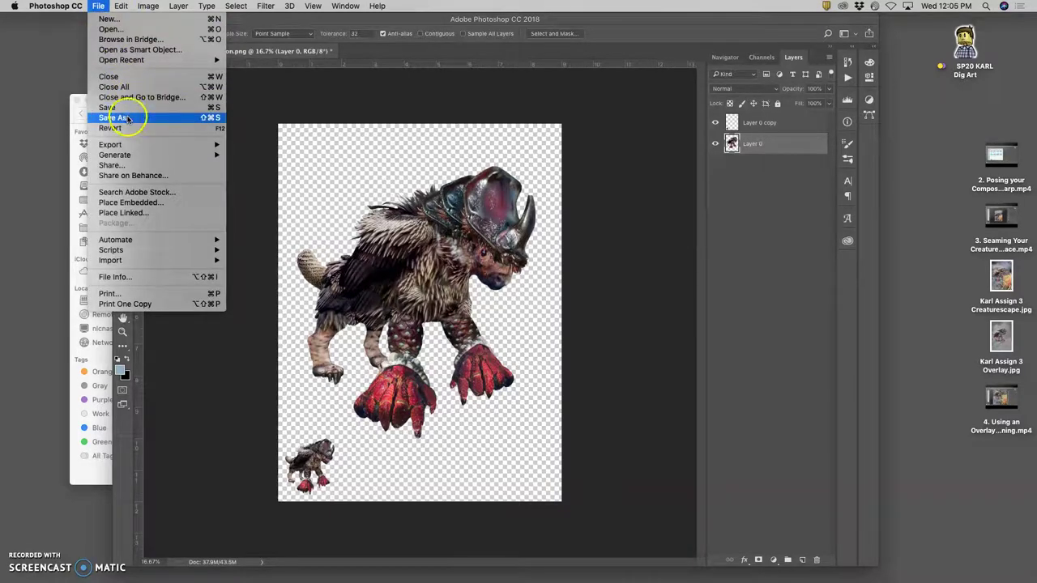
click(130, 107)
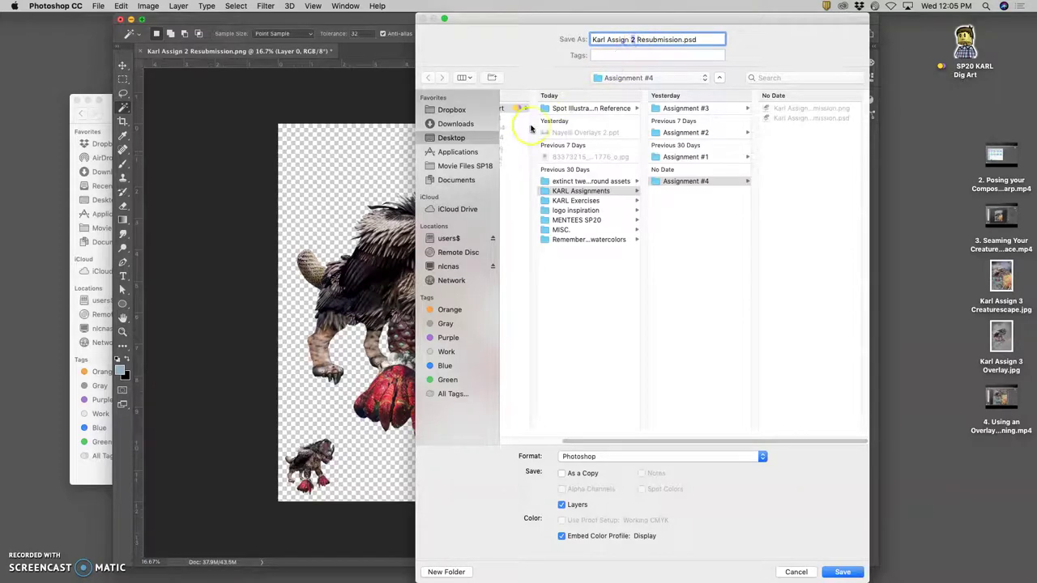
text(4)
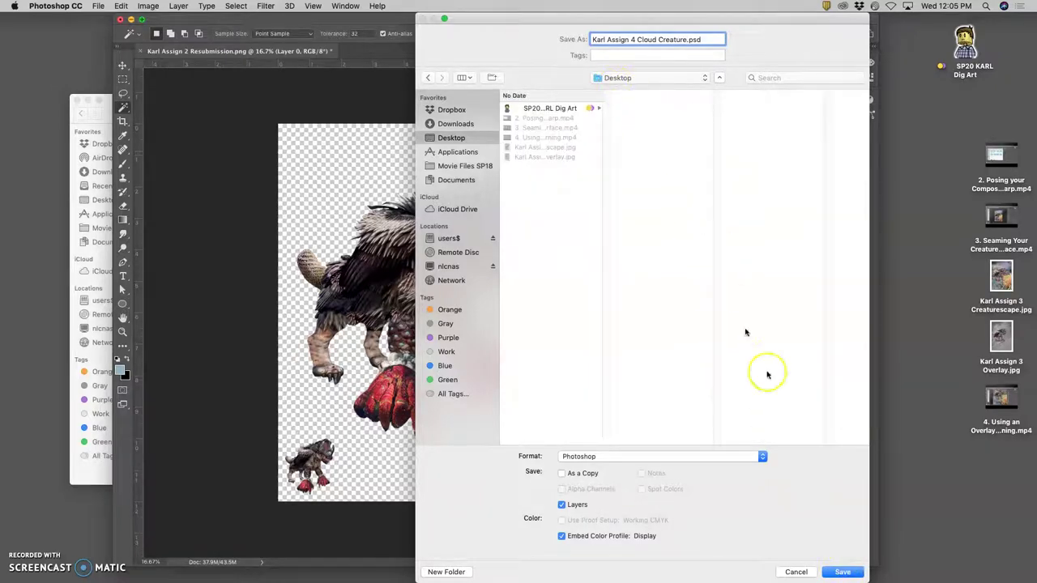
click(842, 572)
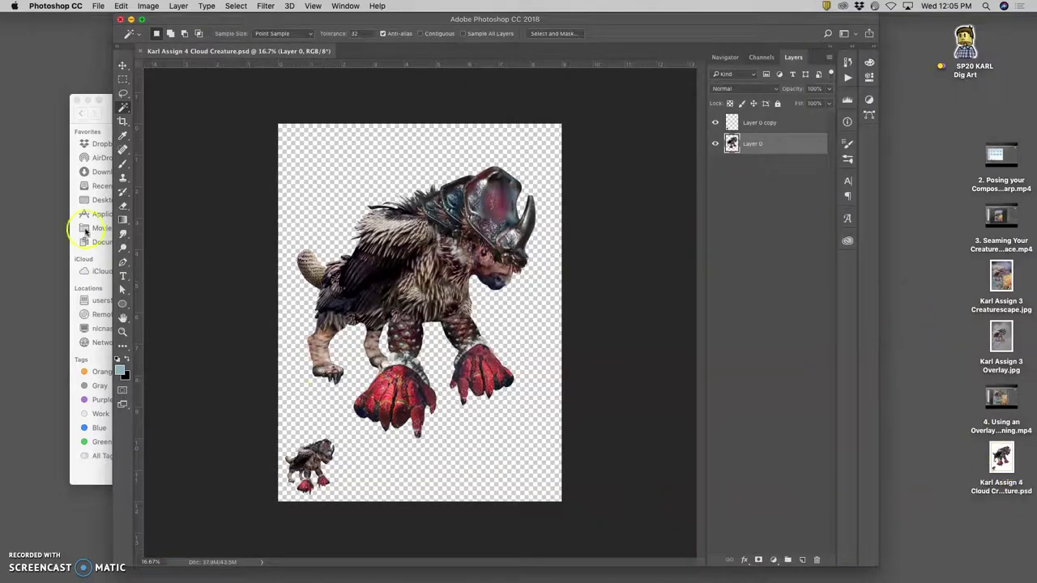
Step: Move the Assign 4 Cloud Creature PSD from the desktop into the Assignment #4 folder and trash the Assign 2 Resubmission PSD there
click(106, 120)
drag(1001, 458, 410, 179)
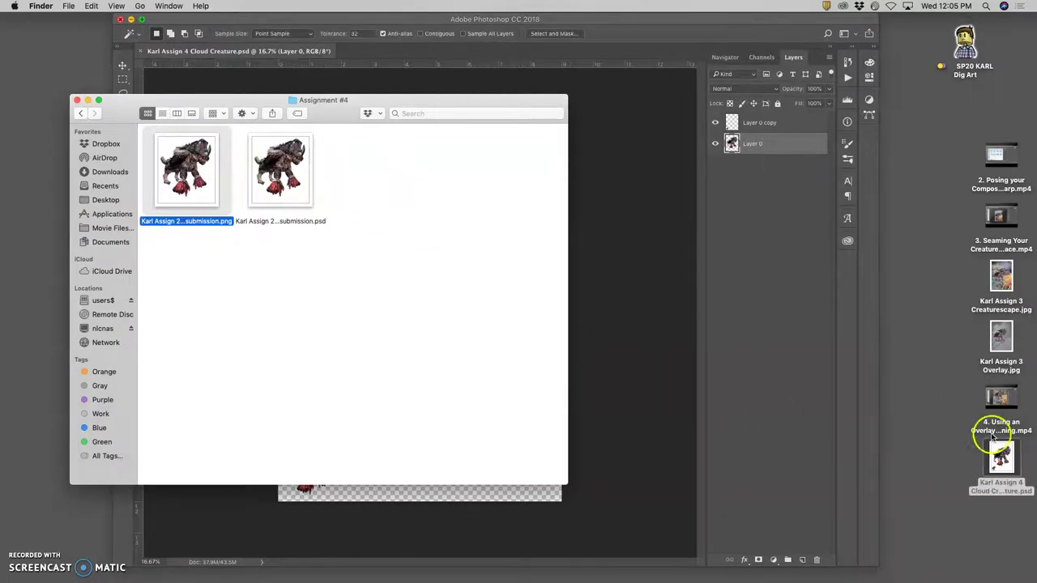
click(1001, 457)
click(753, 479)
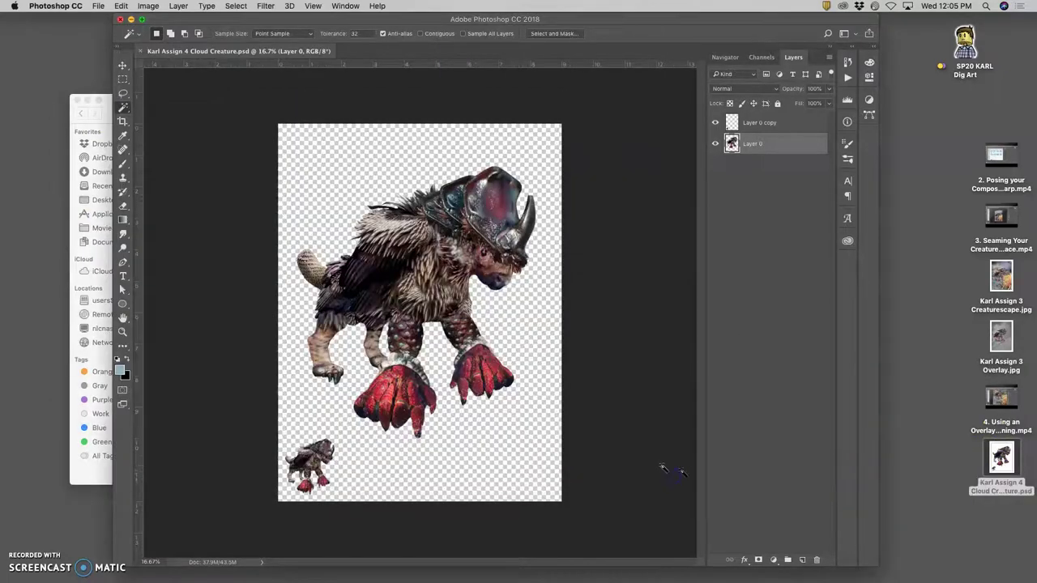
click(78, 317)
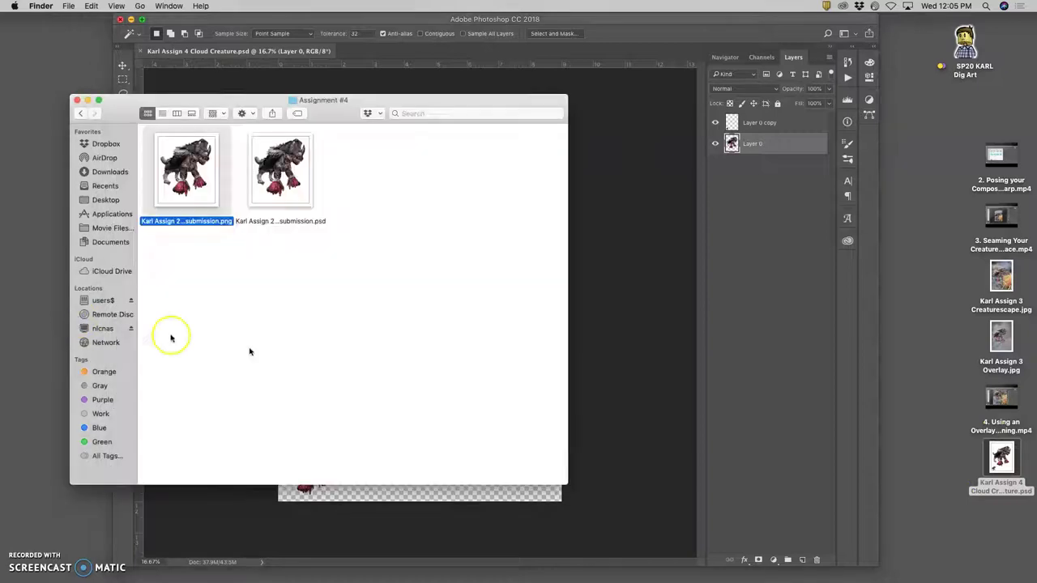
drag(1001, 458, 437, 247)
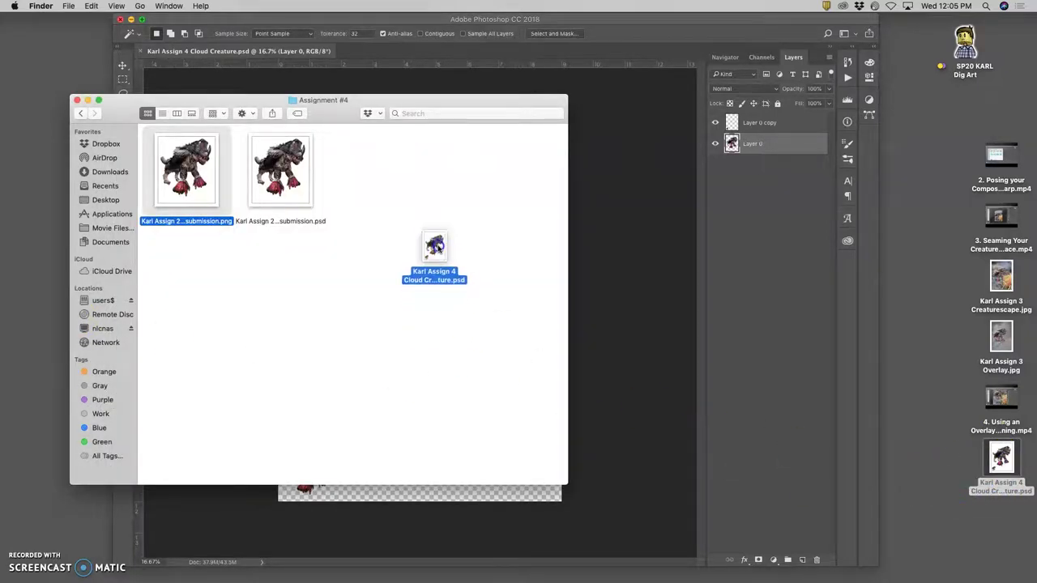
drag(316, 207, 998, 559)
drag(417, 239, 312, 227)
Step: Create a new folder named "cloud reference" inside the Assignment #4 folder
right_click(413, 218)
click(449, 223)
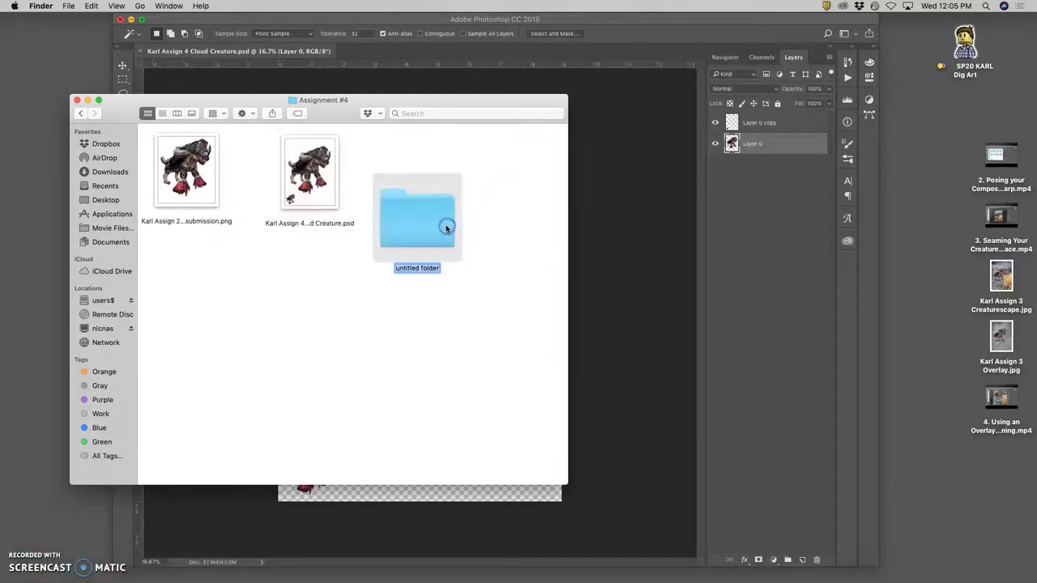
text(cloud re)
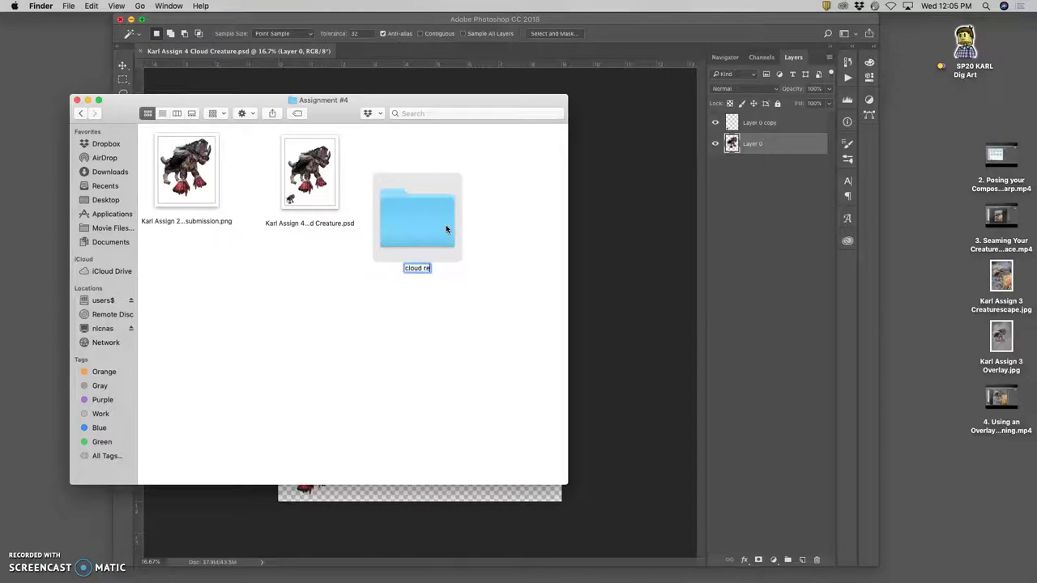
text(ference)
click(470, 309)
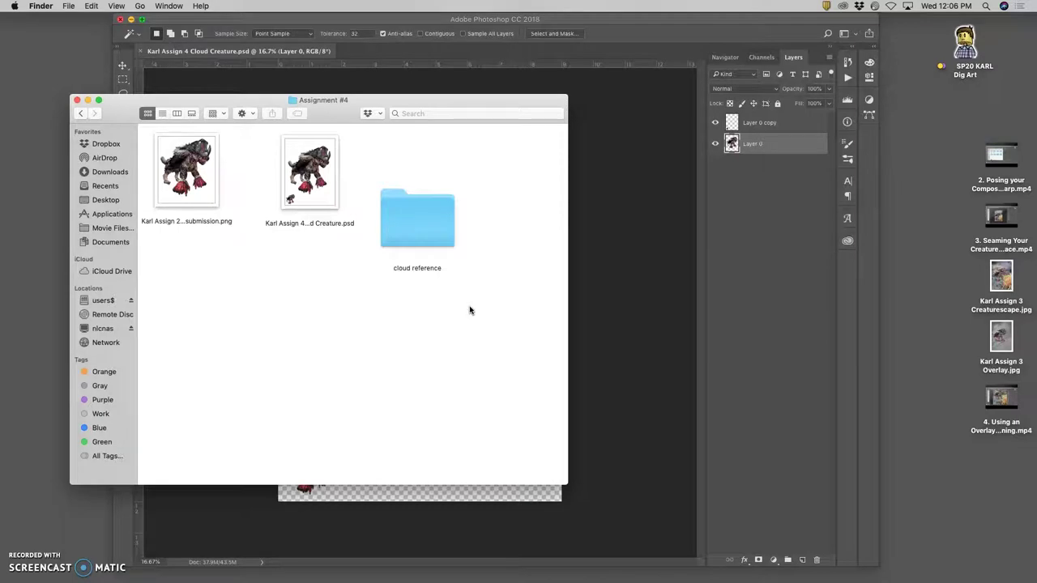
Step: Switch to Chrome and open the Pixabay website in a new tab
mouse_move(449, 577)
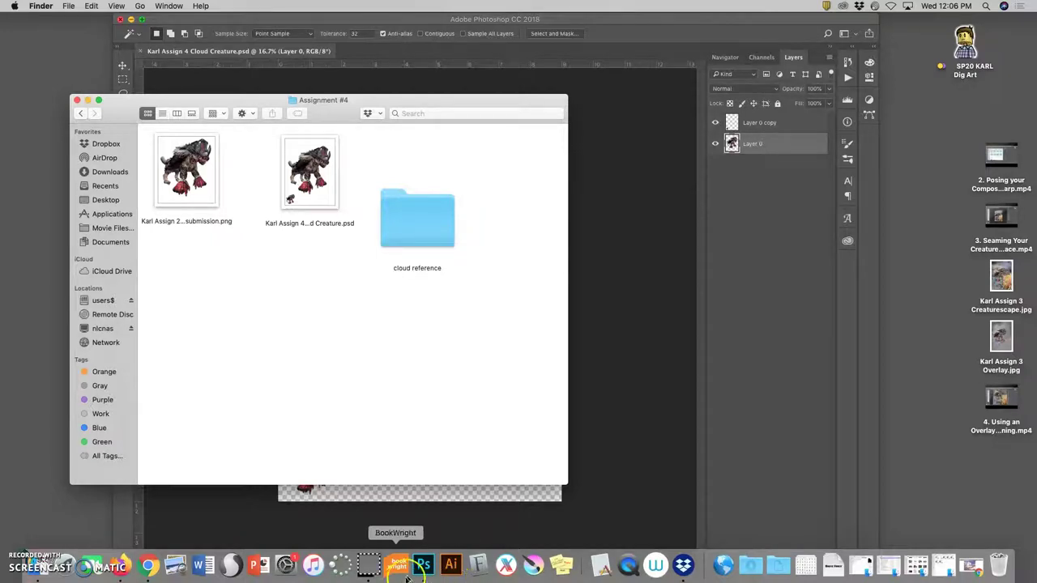
click(148, 569)
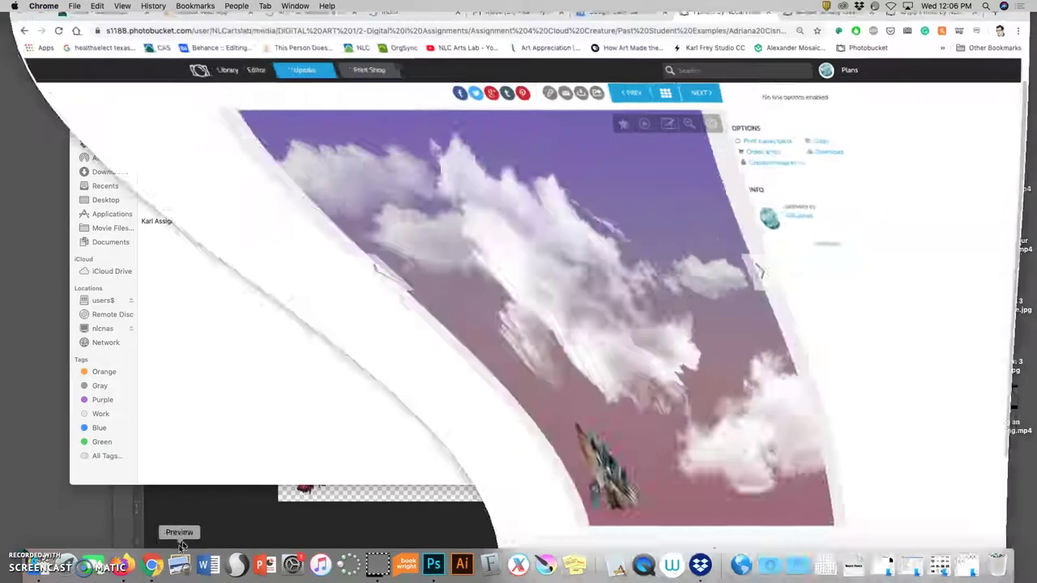
click(991, 26)
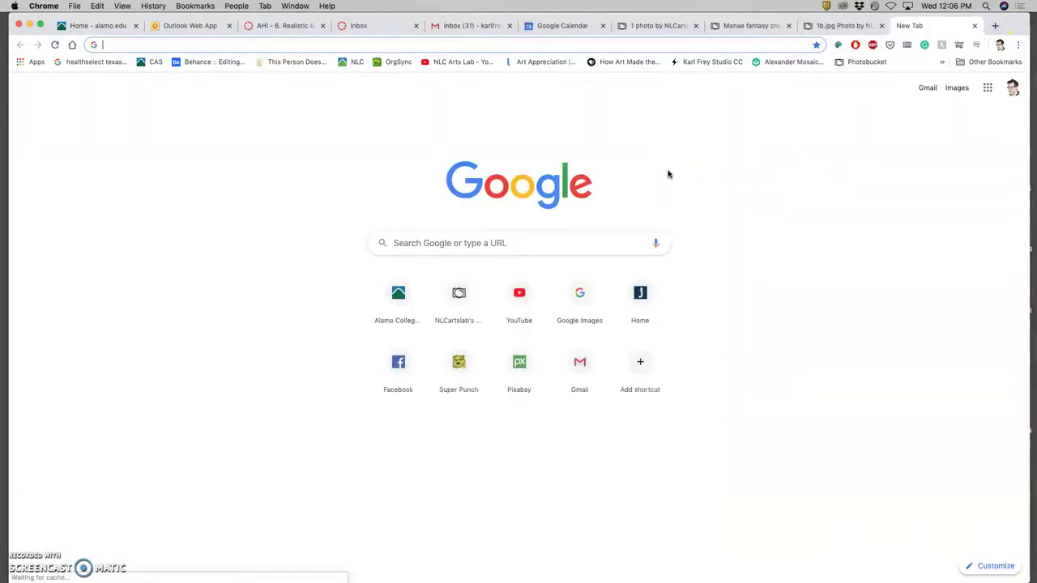
text(p)
key(Return)
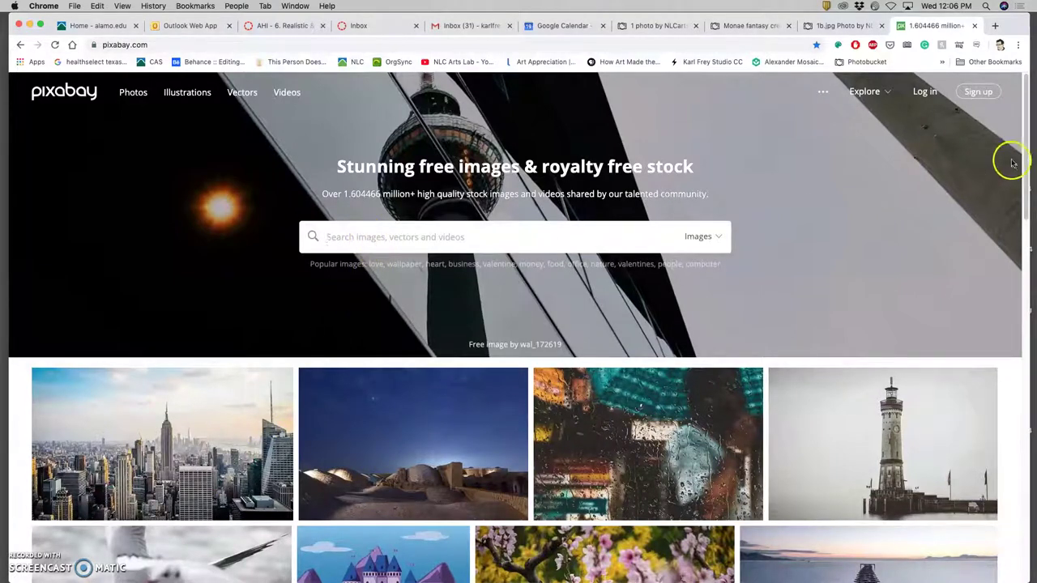
Step: Log in to Pixabay with the saved account credentials and dismiss the browser's password warning
click(926, 92)
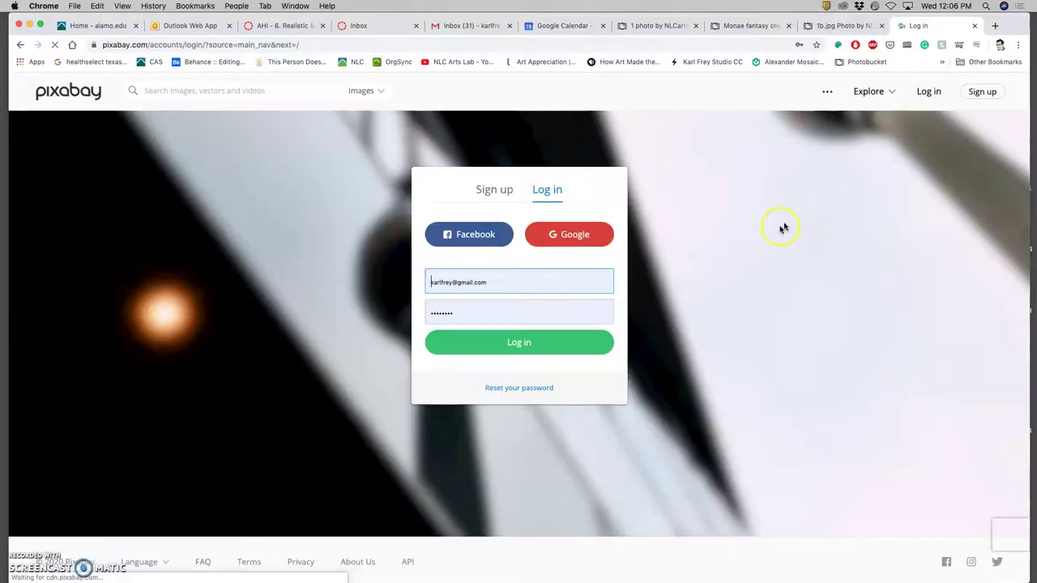
click(545, 343)
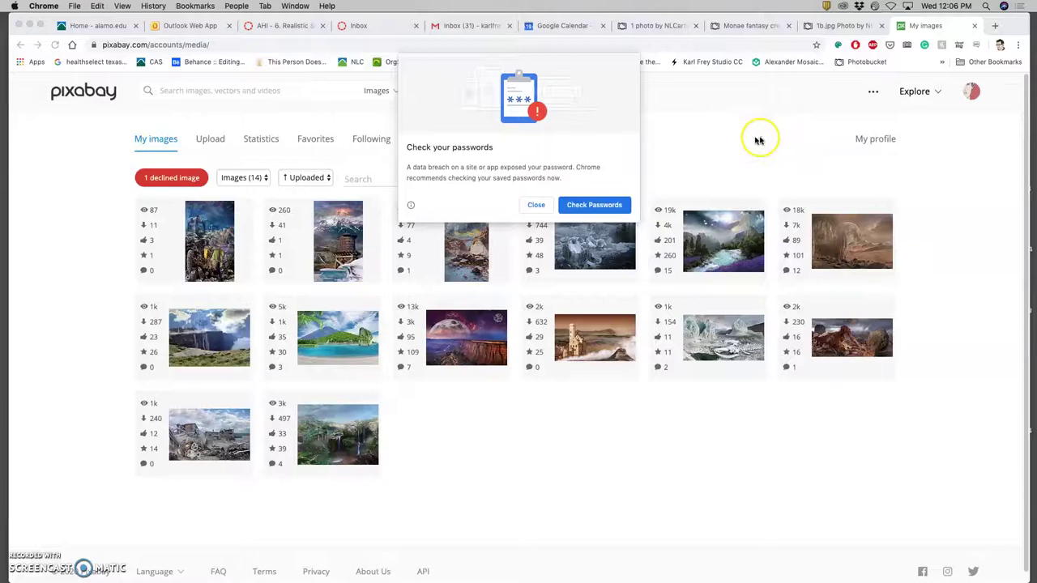
click(202, 96)
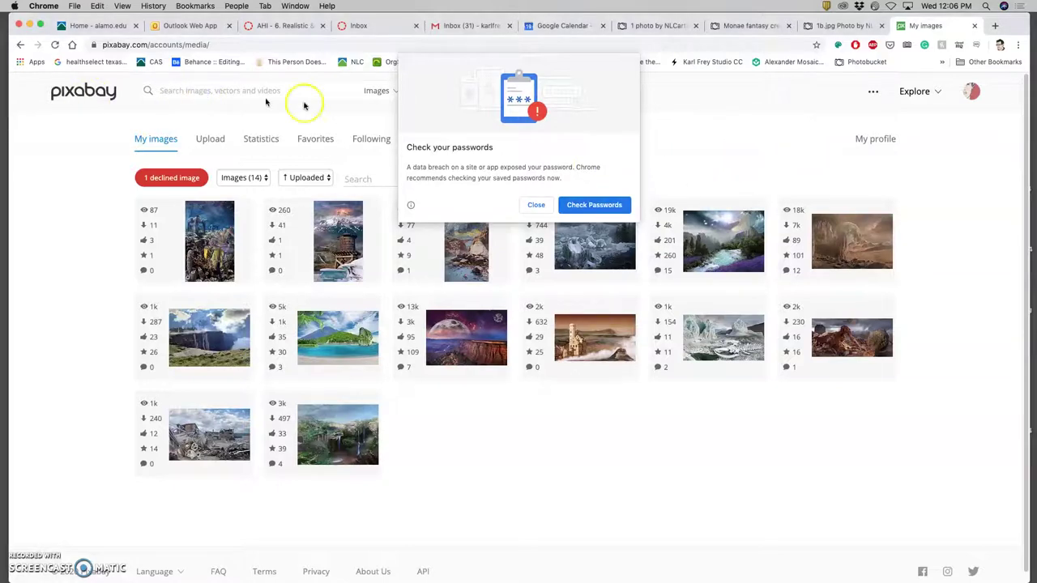
click(536, 204)
Step: Search Pixabay for "cloud" and browse through the first page of results
click(245, 91)
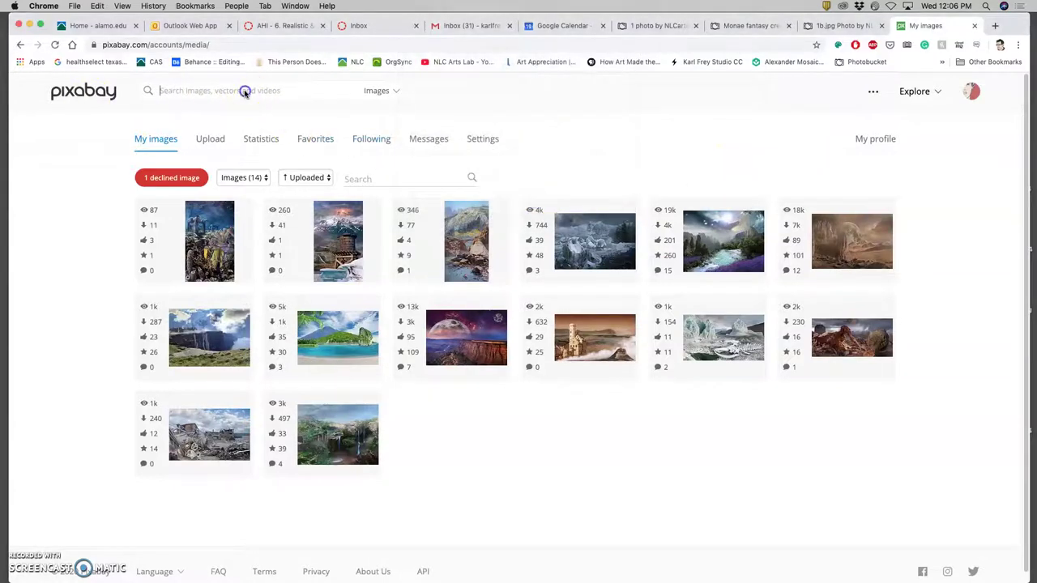
text(cloud)
key(Return)
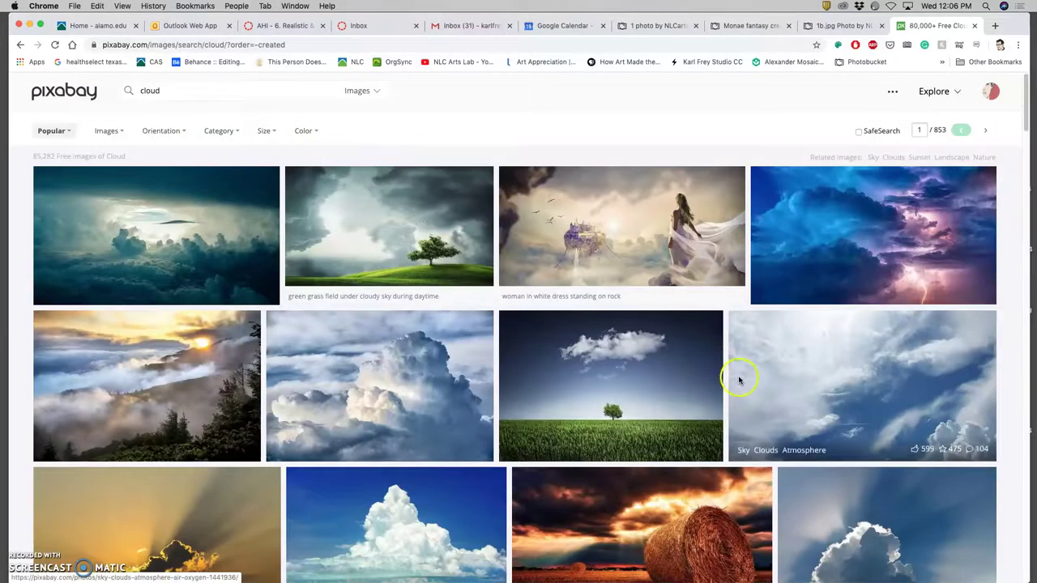
scroll(739, 380, down, 20)
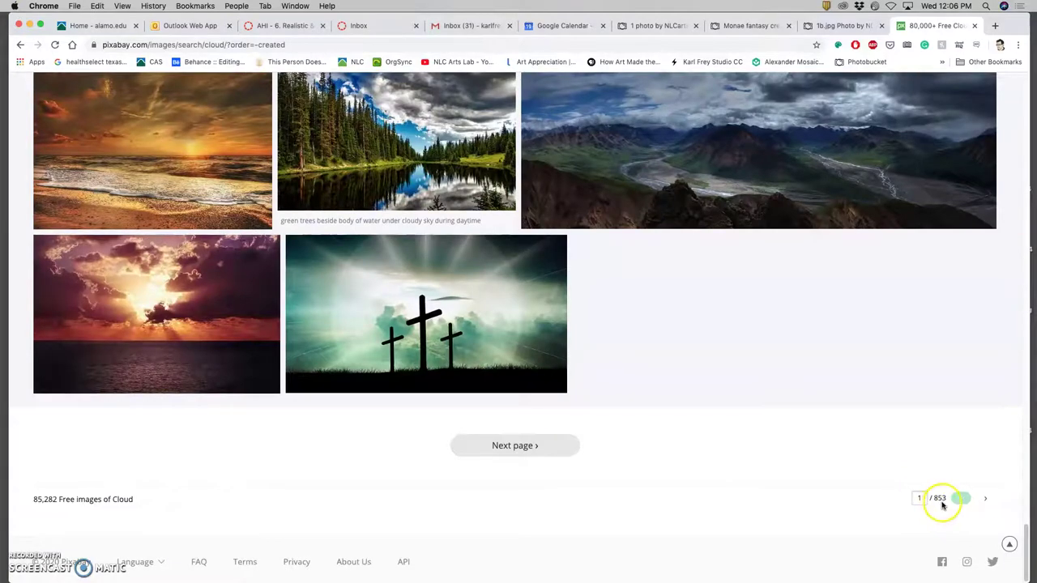
scroll(798, 441, up, 15)
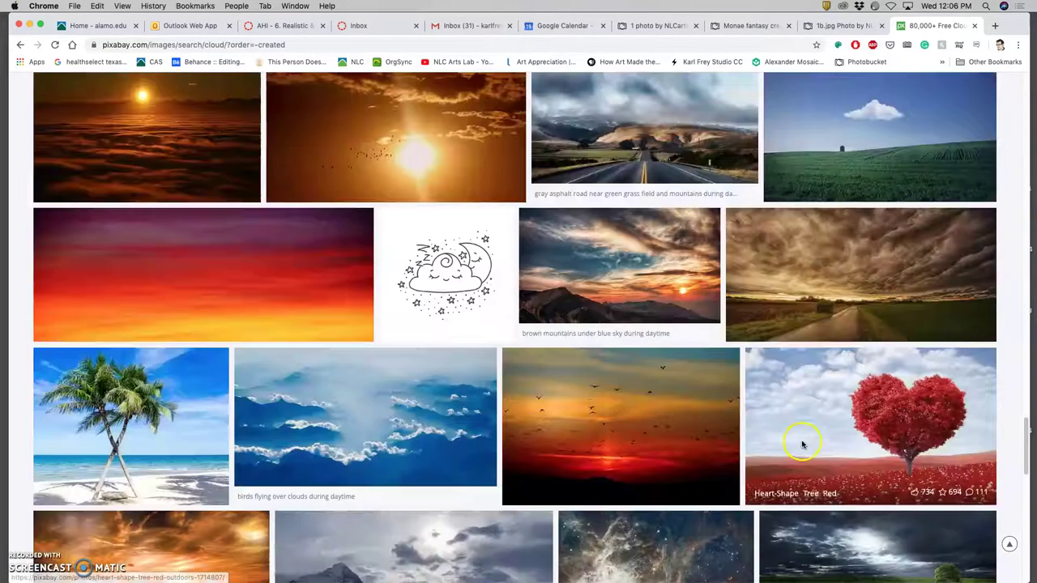
scroll(785, 439, up, 20)
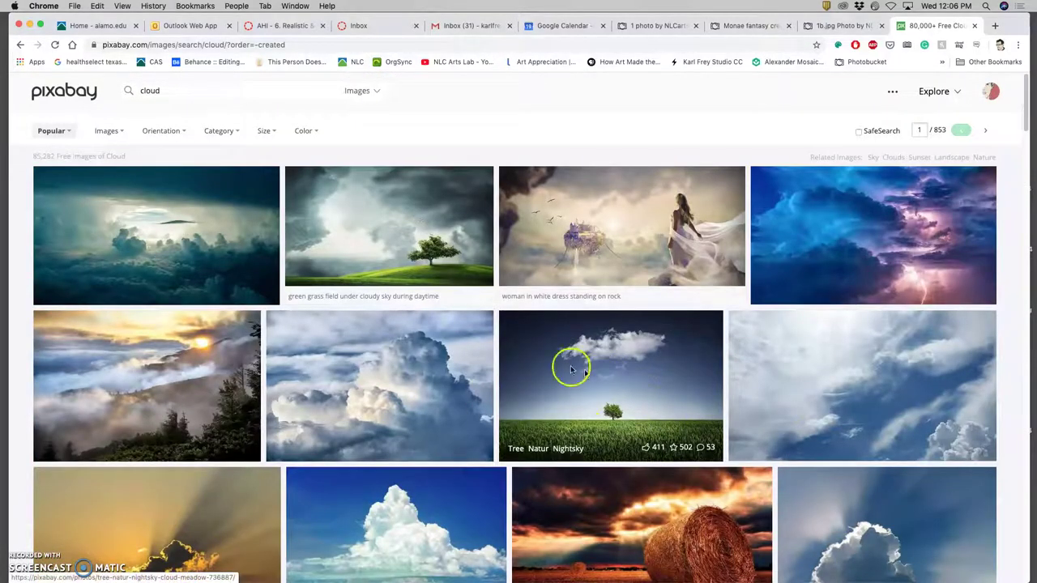
Step: Restrict the cloud search results to photos only
click(119, 132)
click(119, 132)
click(119, 132)
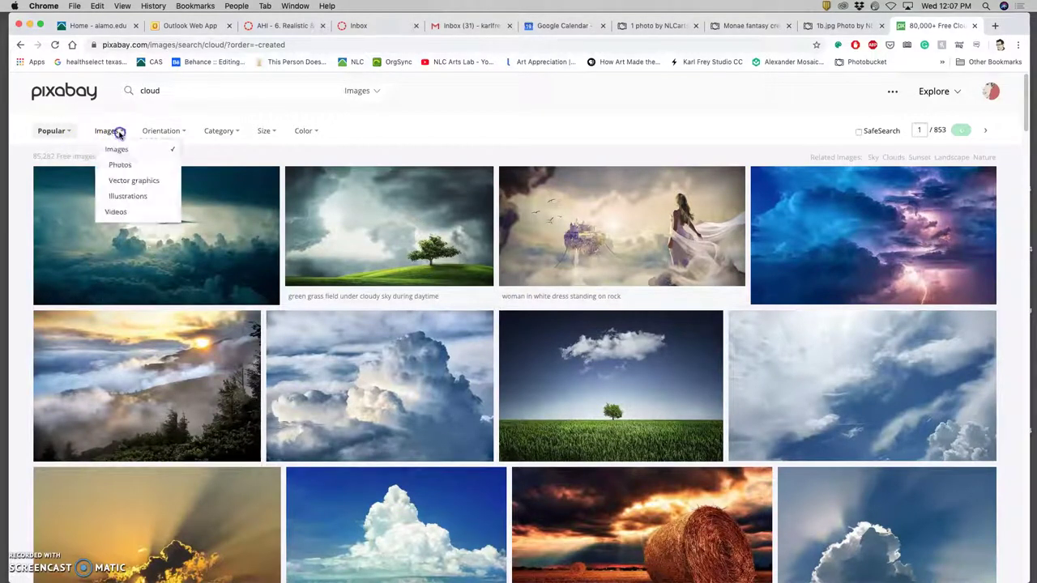
click(122, 164)
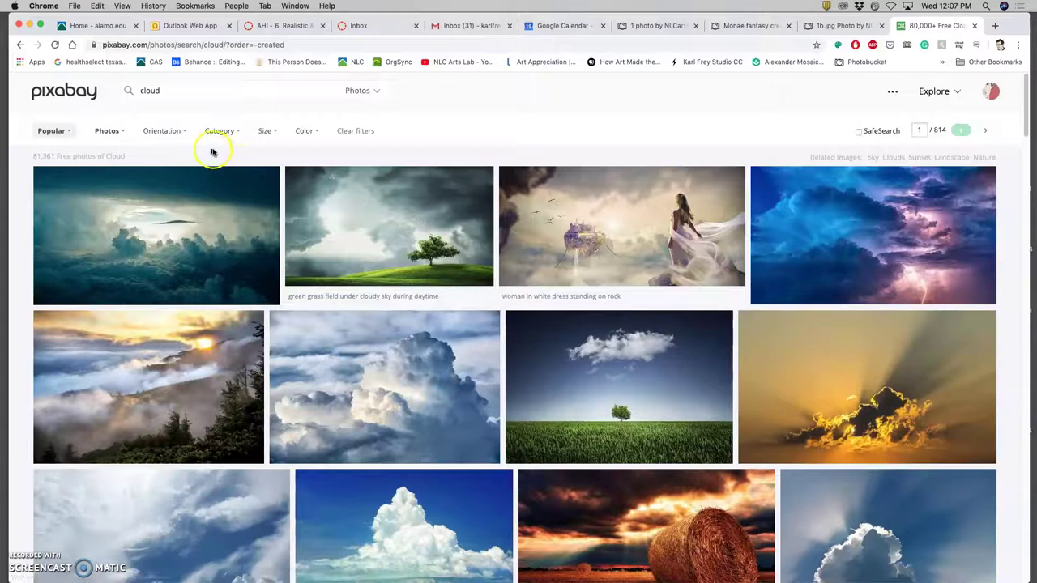
Step: Filter the cloud photos by the color white and browse the results
click(311, 135)
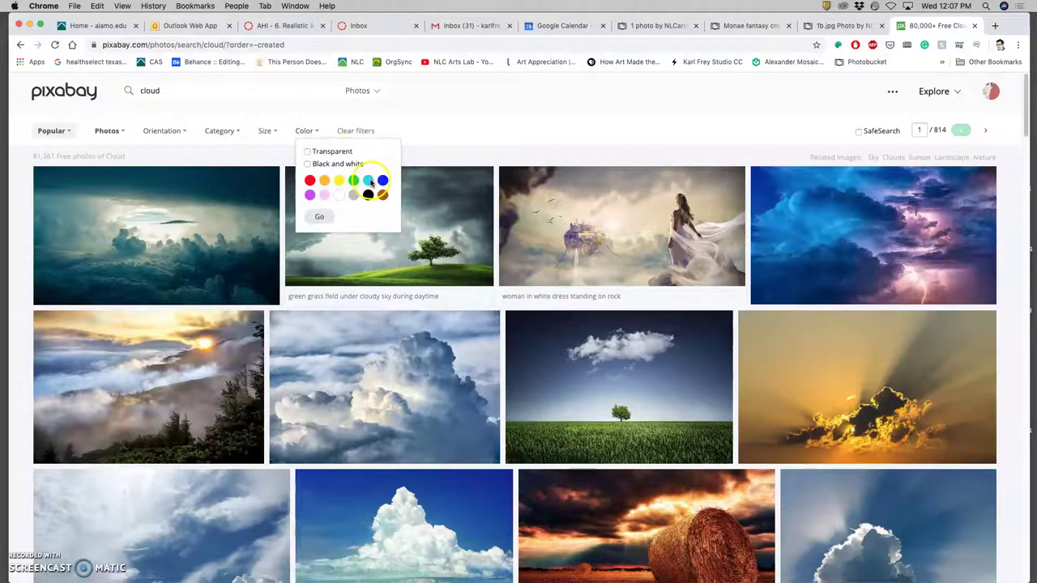
click(321, 216)
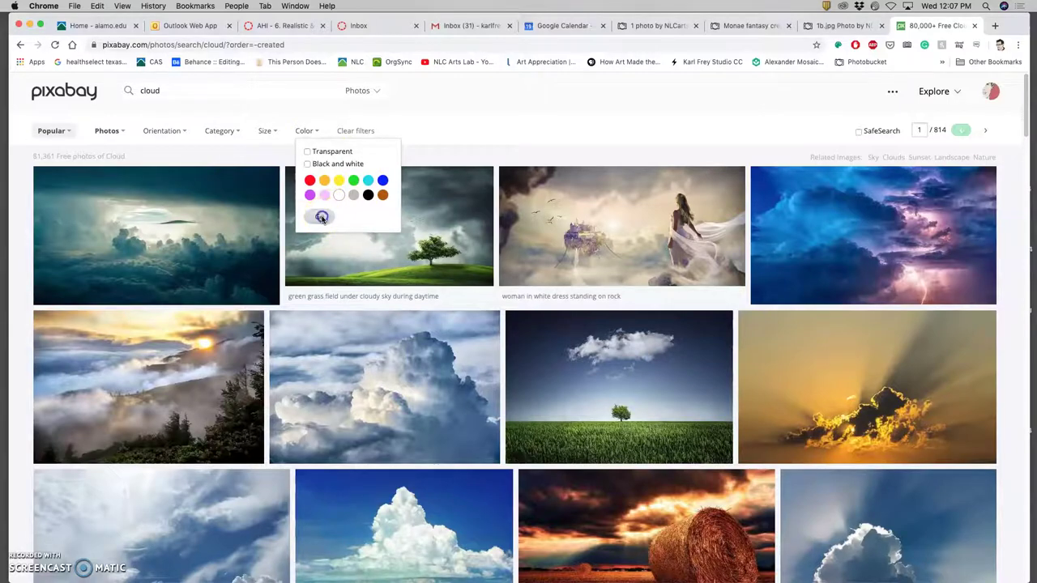
scroll(375, 233, down, 3)
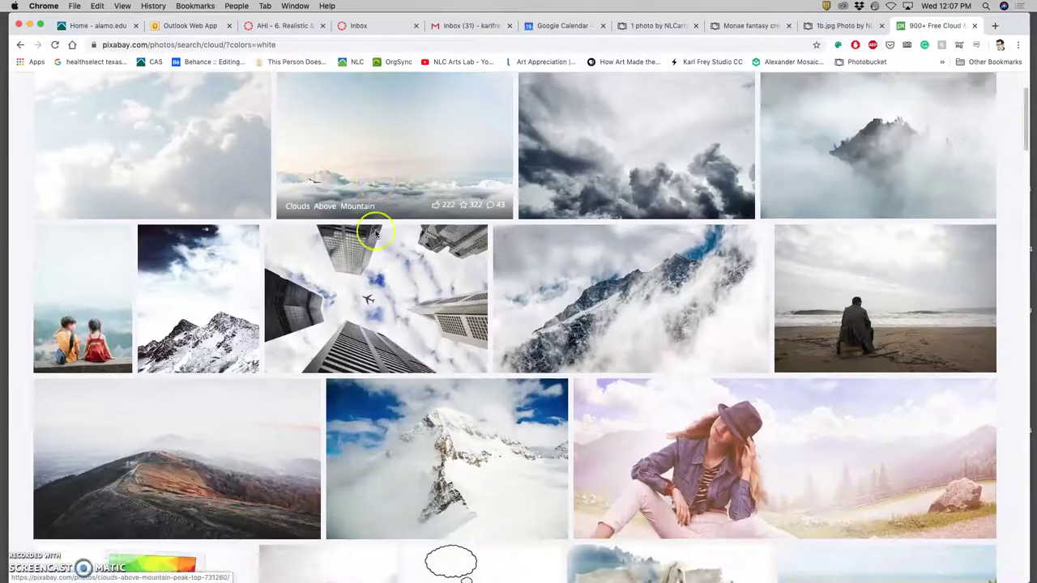
scroll(375, 233, down, 20)
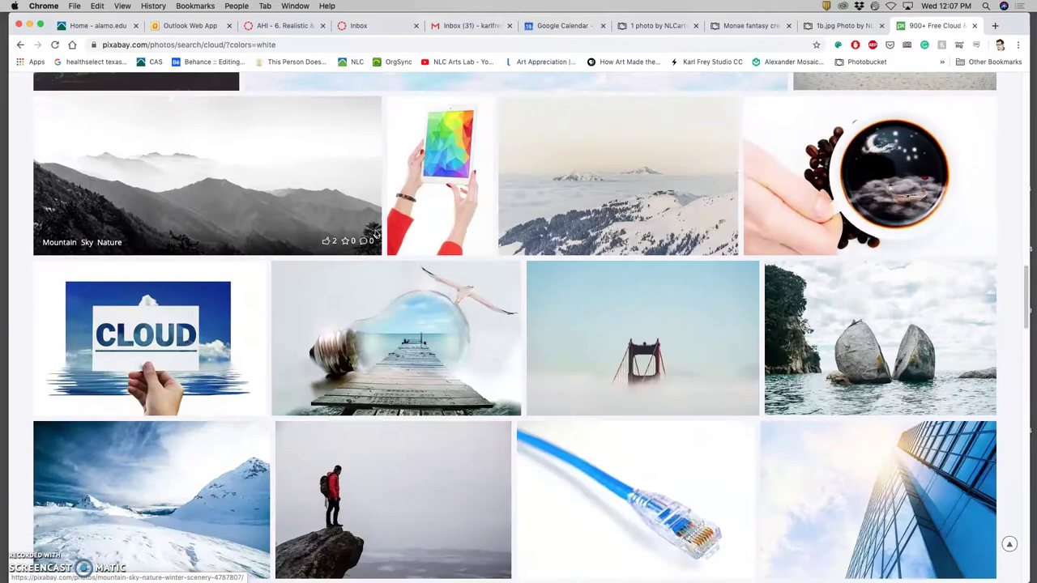
scroll(375, 233, up, 20)
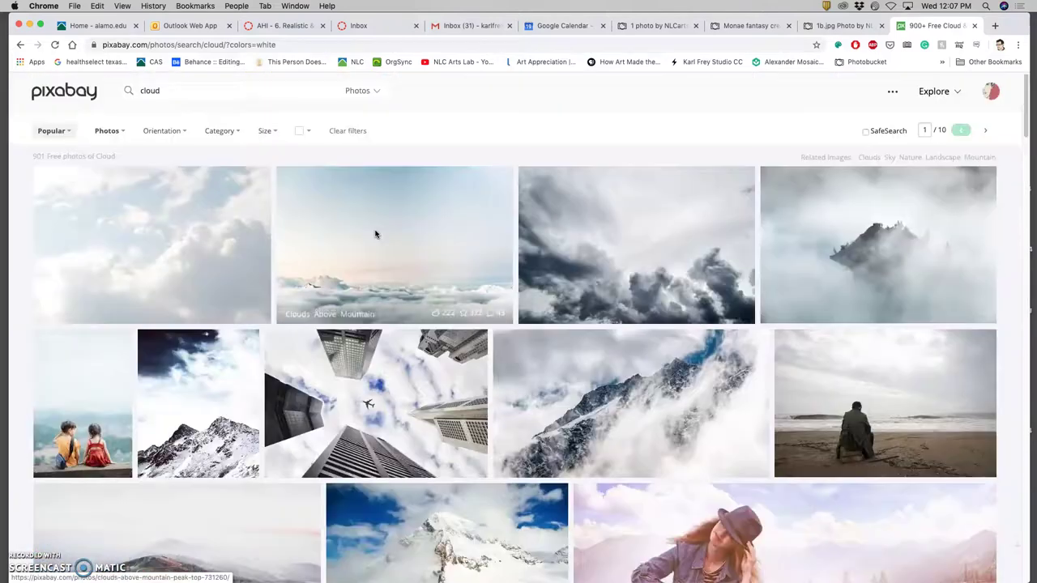
Step: Try adding pink to the white color filter and restore the filter to white only
click(307, 131)
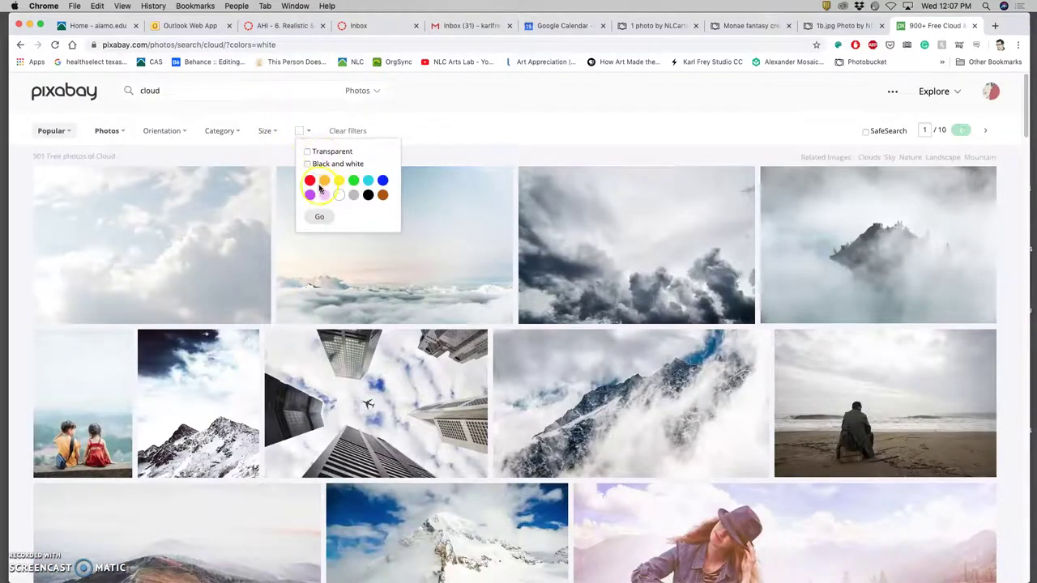
click(322, 216)
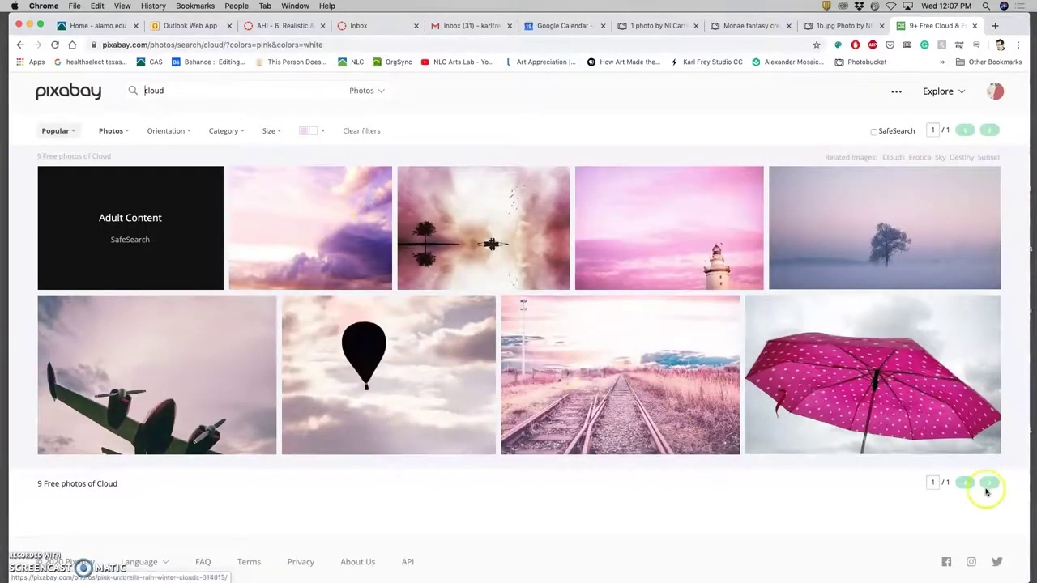
click(321, 132)
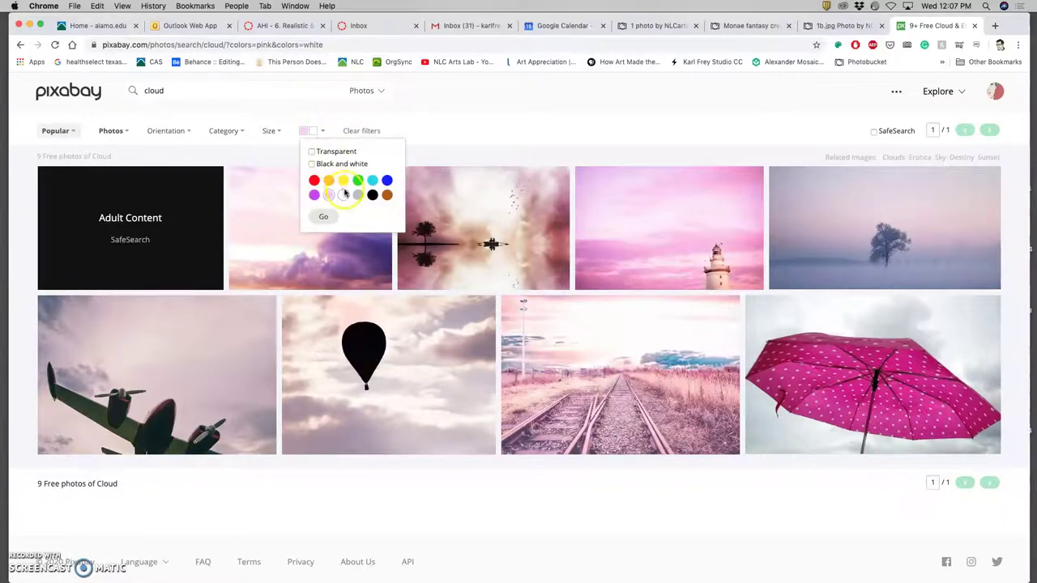
click(324, 216)
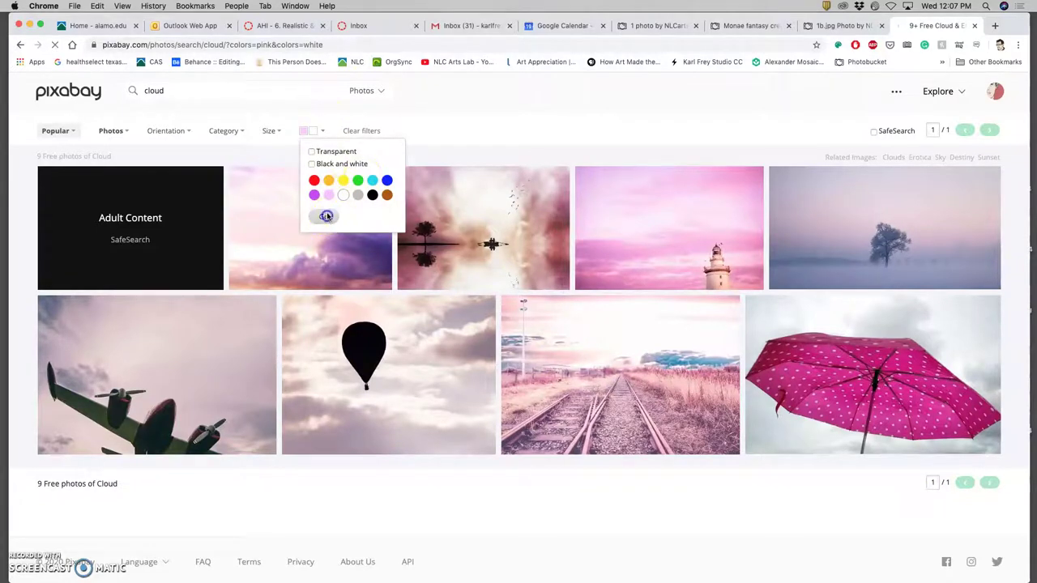
Step: Limit the white cloud photos to images larger than 3000 × 3000 px
click(236, 133)
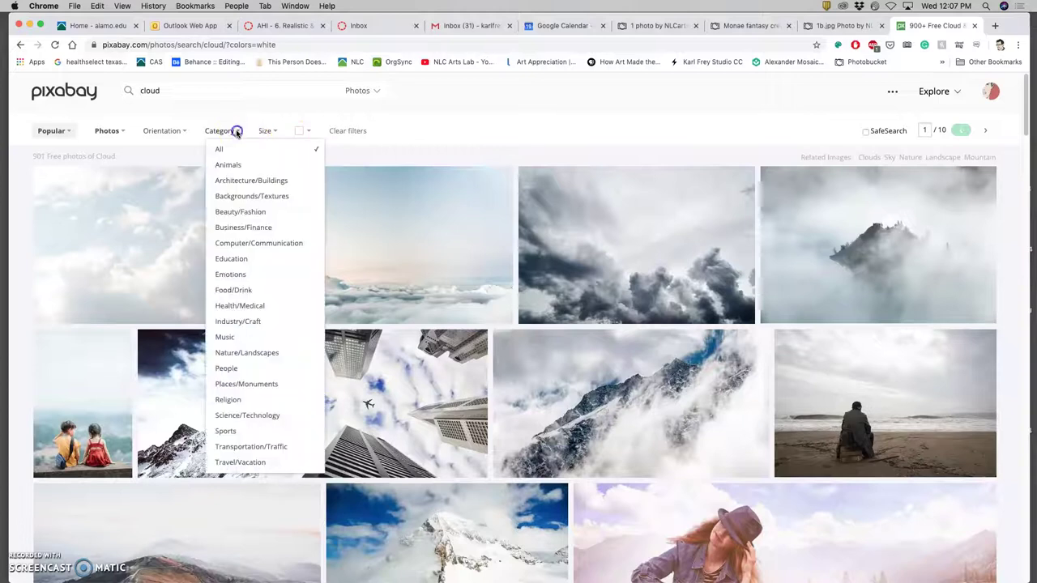
click(237, 133)
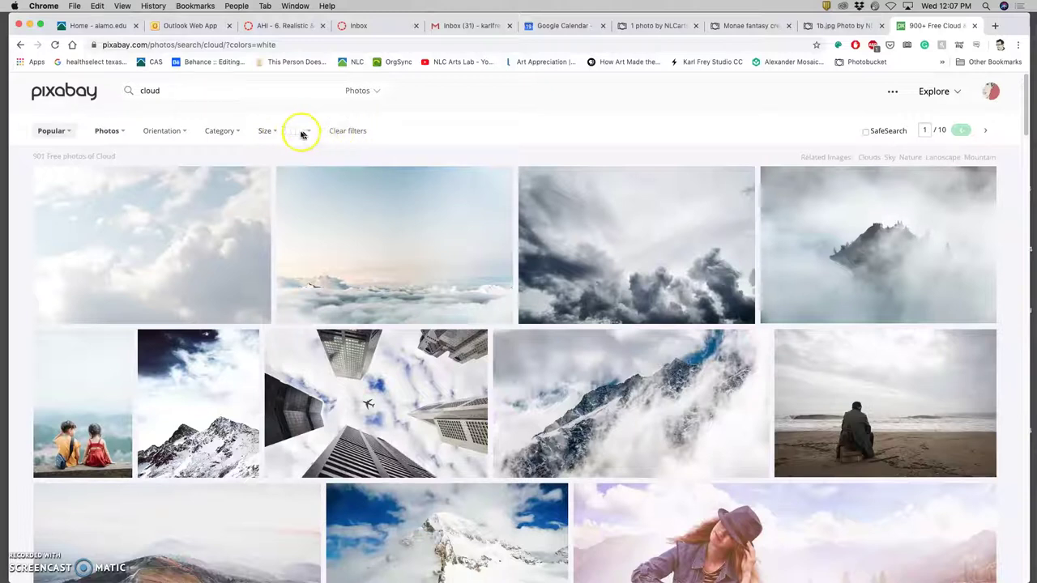
click(274, 132)
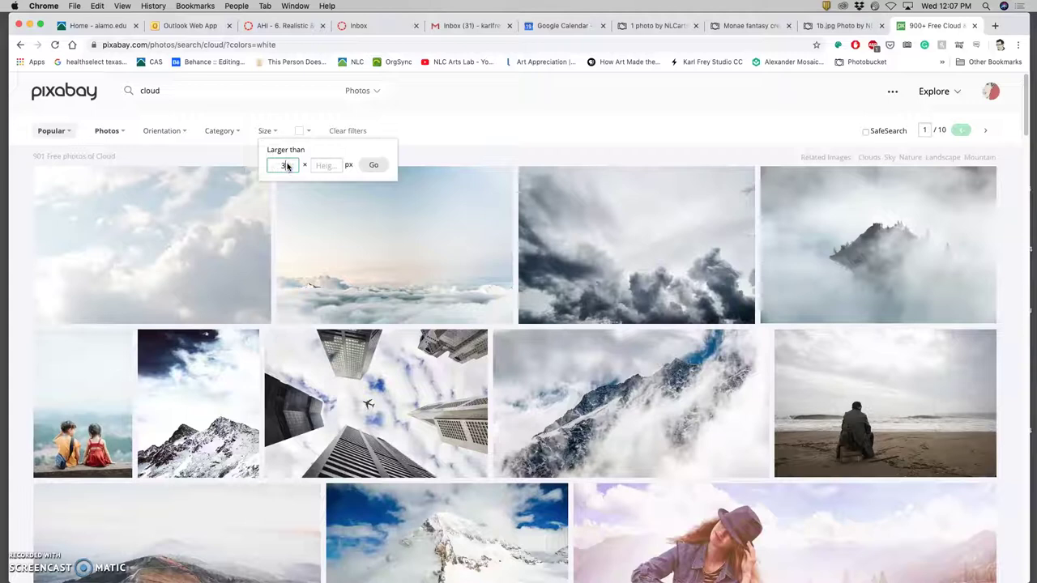
click(329, 165)
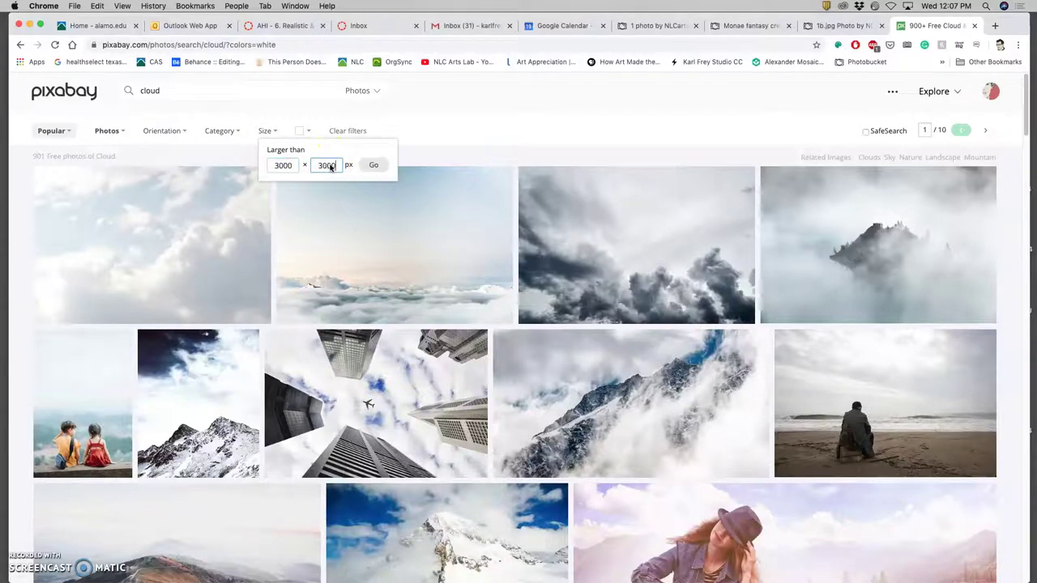
click(373, 166)
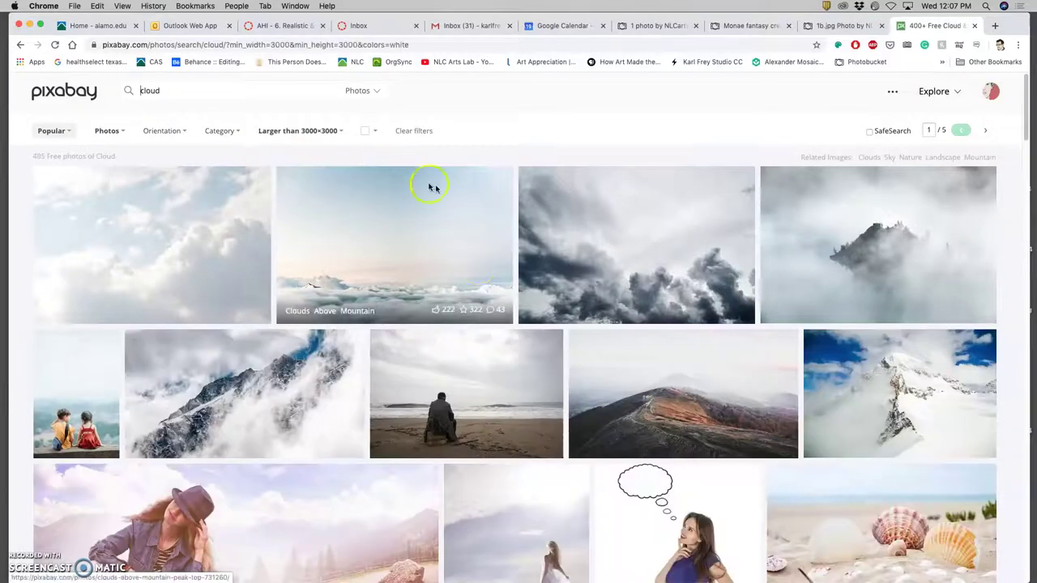
Step: Find the "Sky Blue Rising Cloud" photo in the filtered results and open it in a new tab
scroll(444, 258, down, 5)
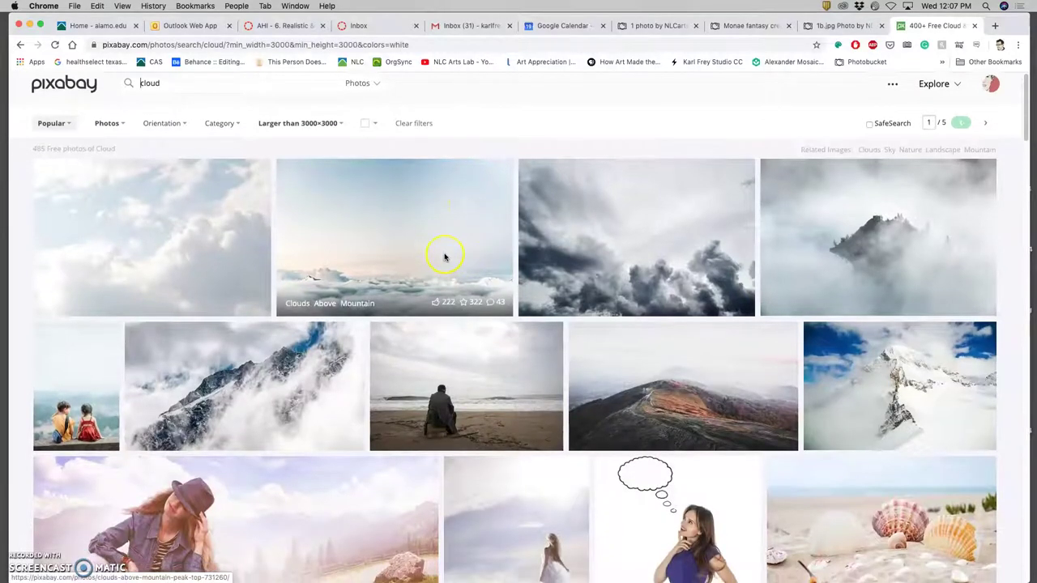
scroll(444, 258, down, 10)
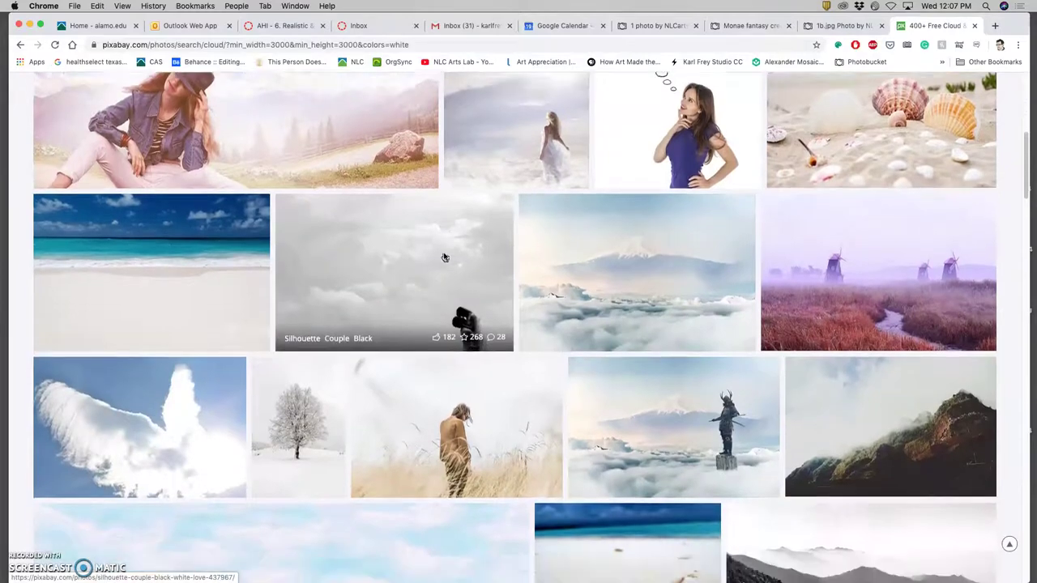
scroll(444, 258, down, 2)
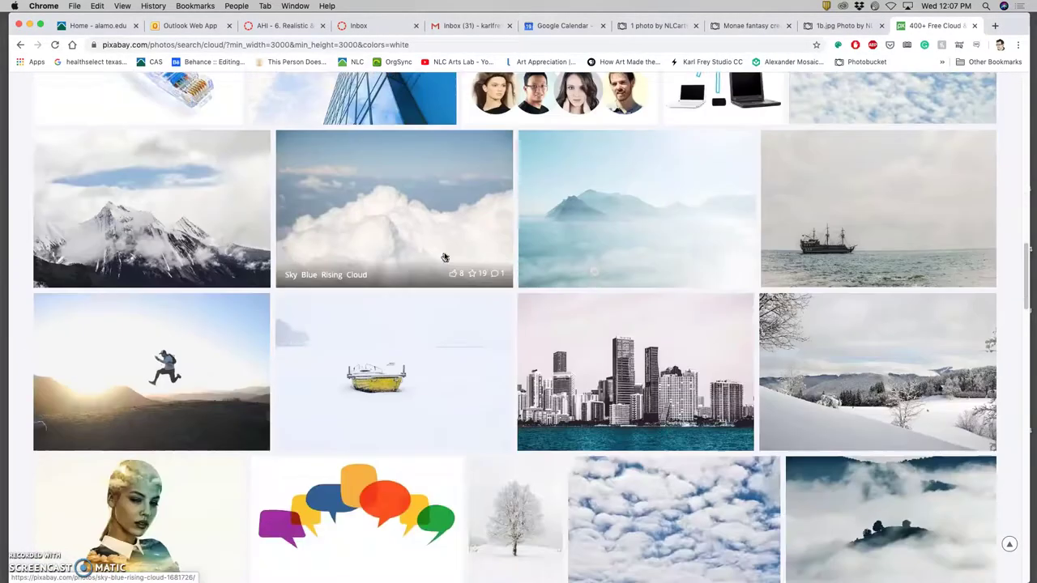
scroll(462, 314, down, 15)
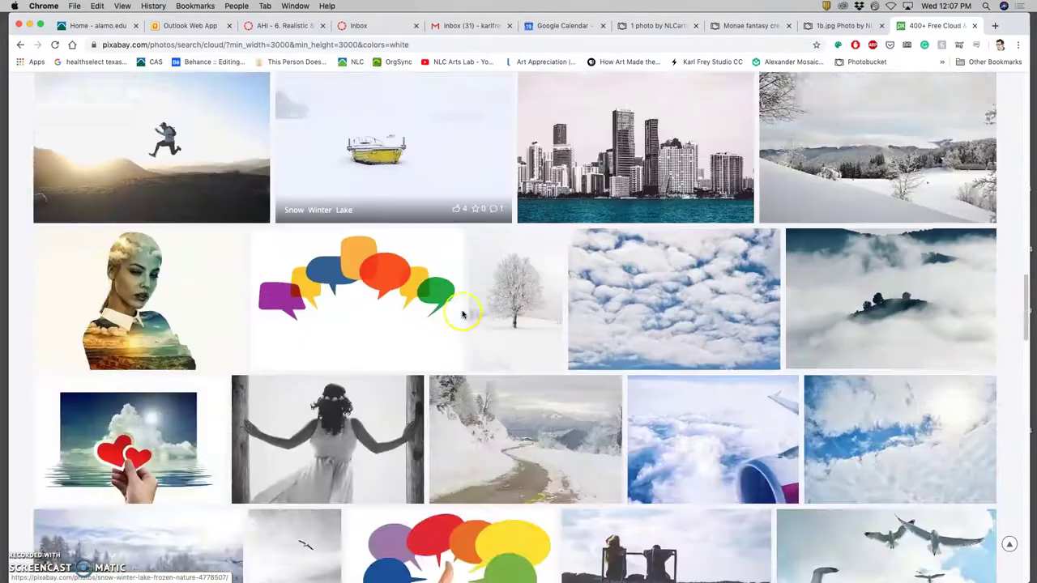
scroll(459, 314, down, 5)
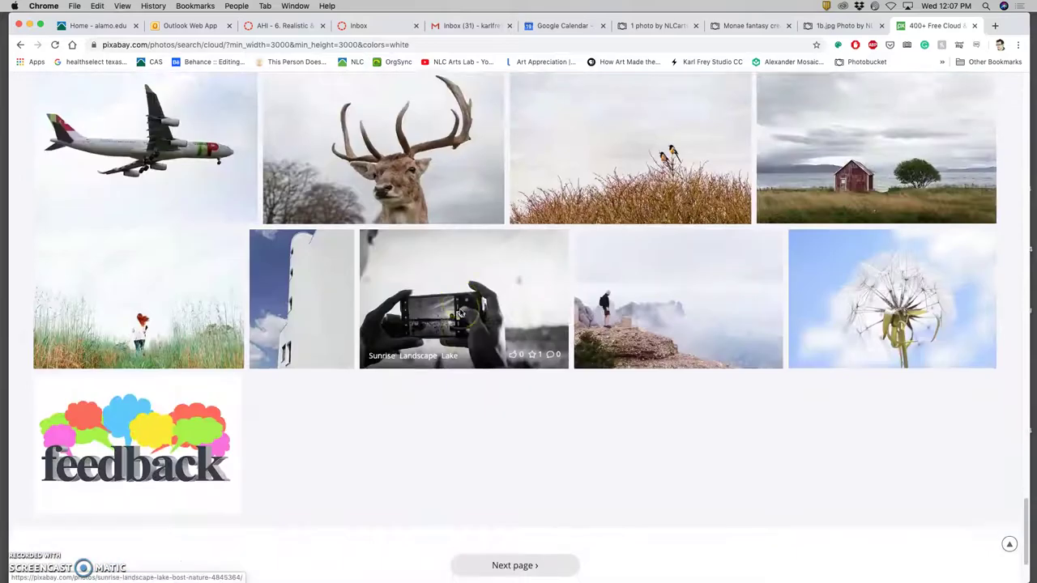
scroll(459, 314, up, 10)
scroll(459, 314, up, 10)
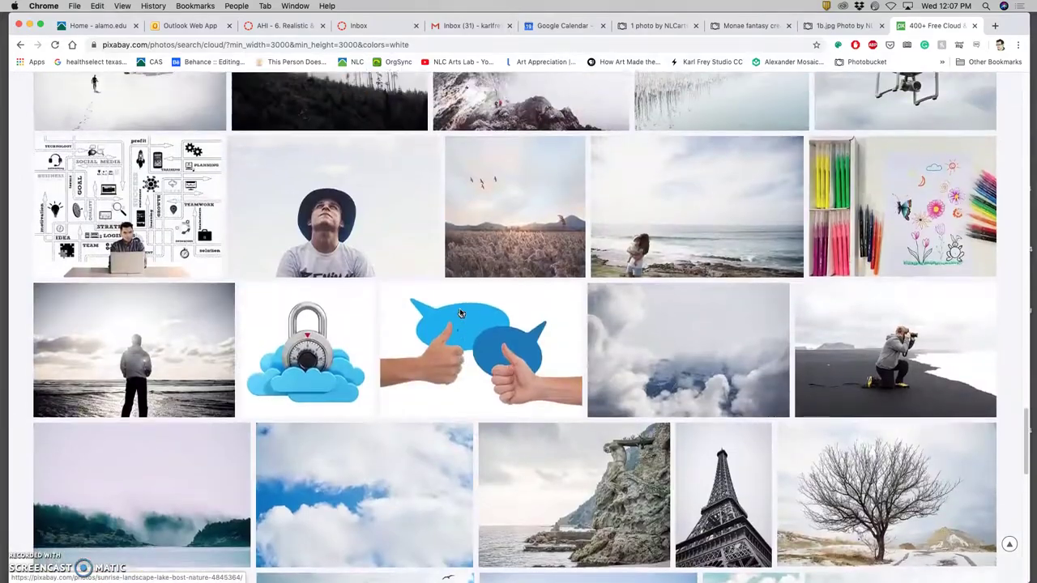
scroll(460, 314, up, 3)
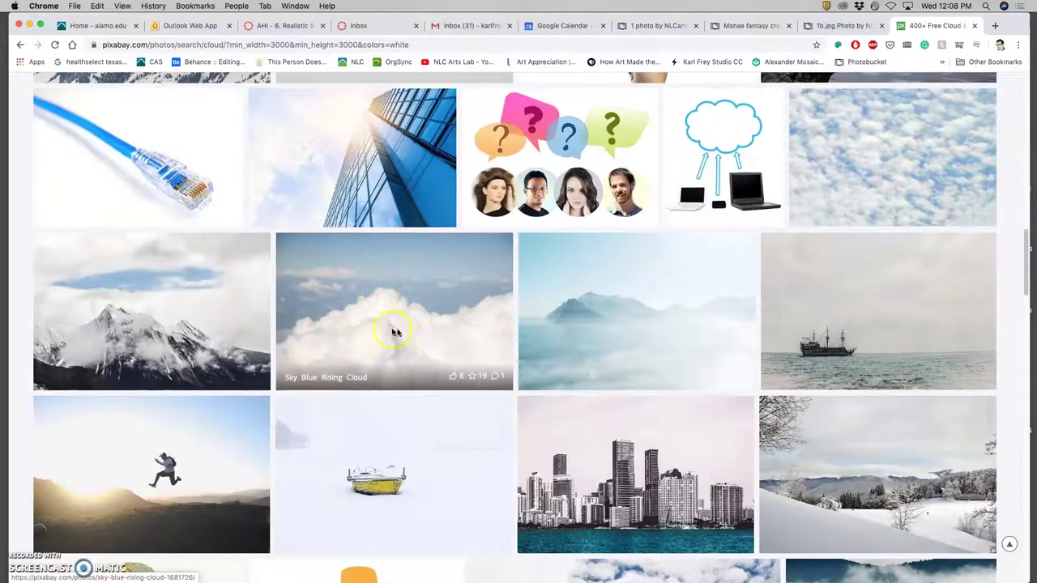
right_click(405, 311)
click(442, 316)
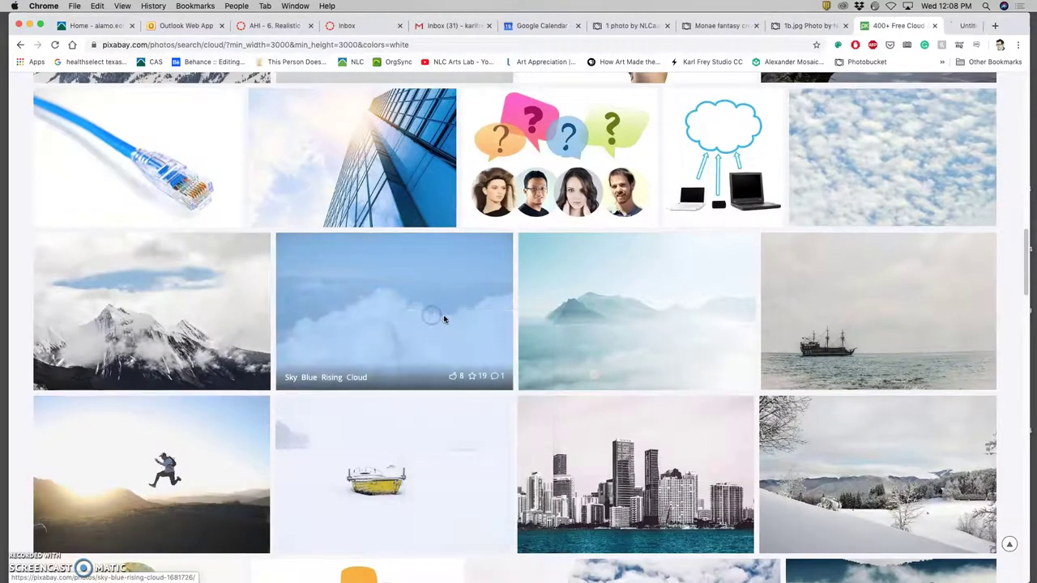
Step: Go to the second page of the cloud results and look through its photos
scroll(443, 316, down, 10)
scroll(443, 319, down, 10)
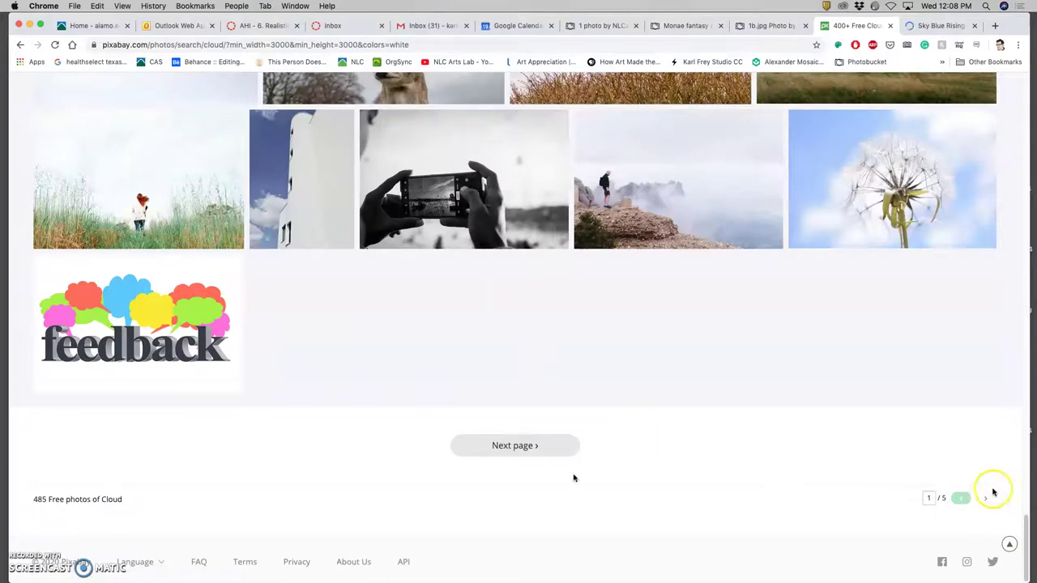
click(542, 447)
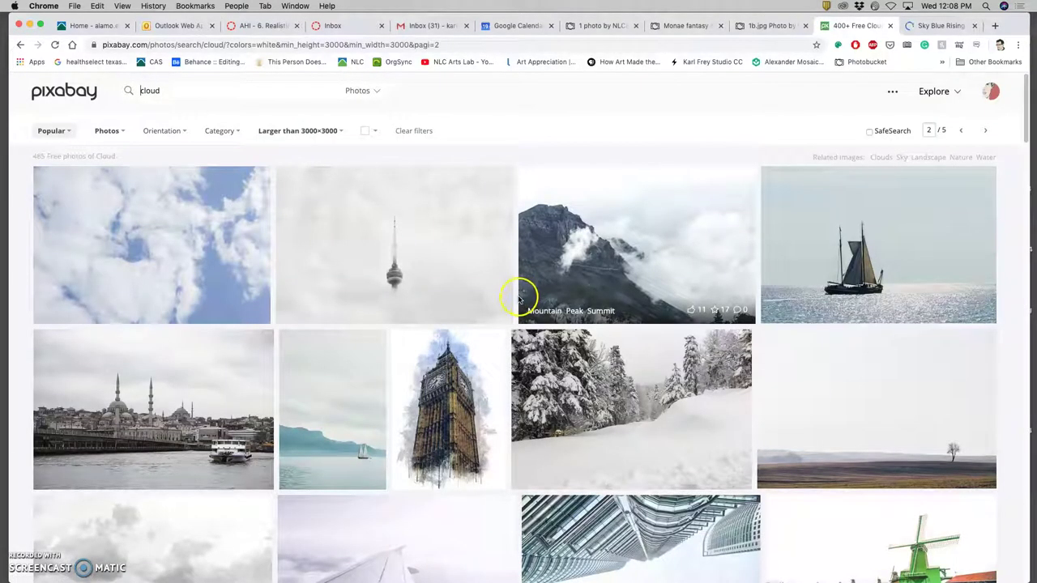
scroll(625, 394, down, 10)
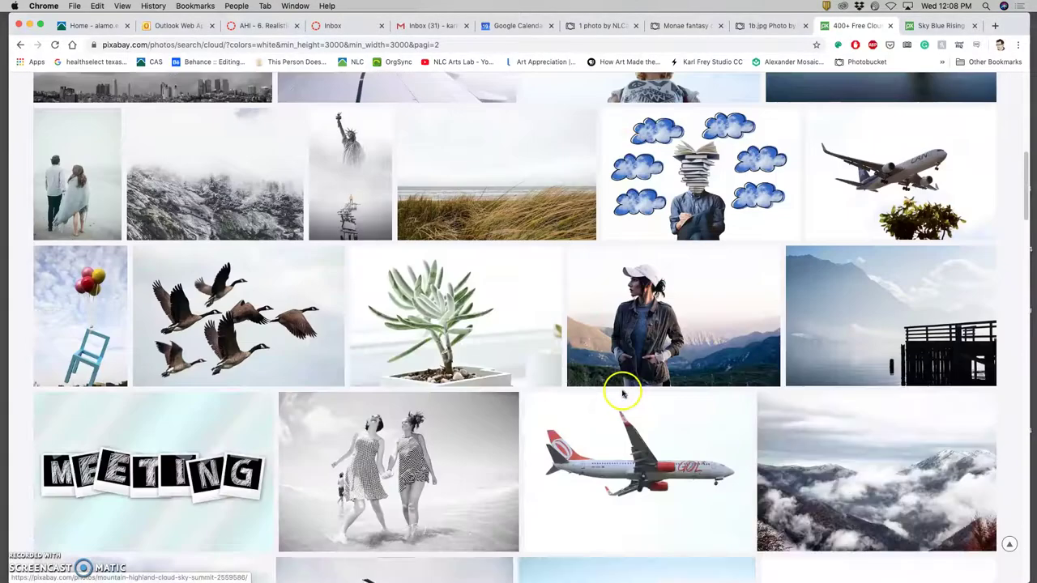
scroll(609, 393, down, 15)
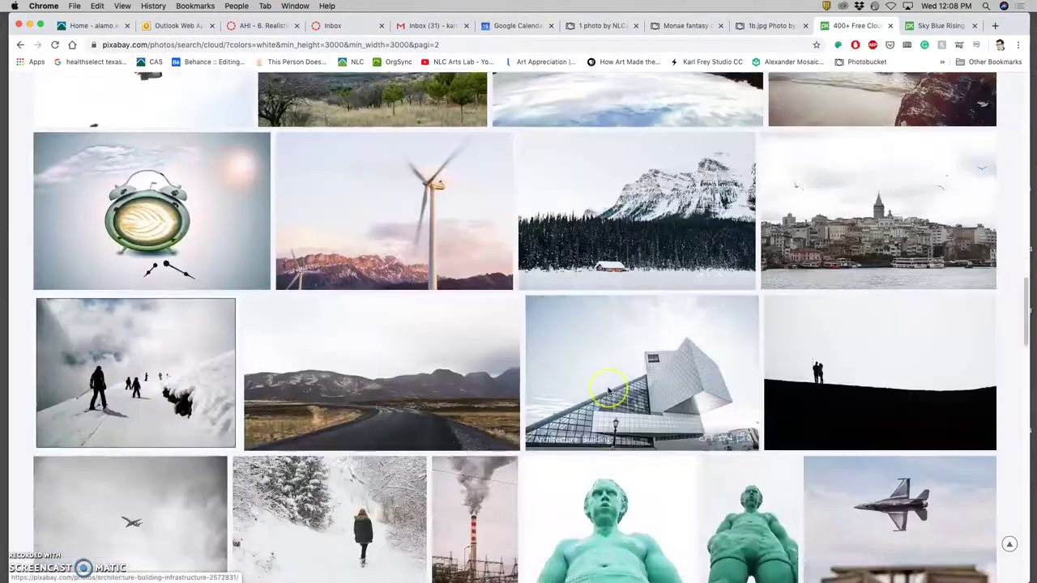
scroll(604, 387, down, 5)
scroll(556, 343, up, 20)
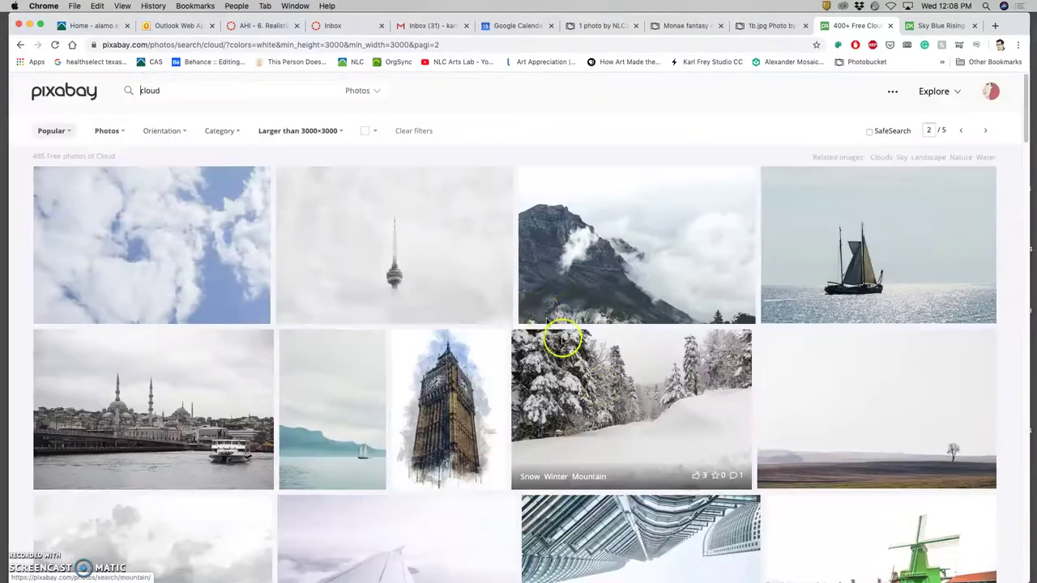
Step: Try to jump to results page 666 by changing the page number in the page address
click(428, 45)
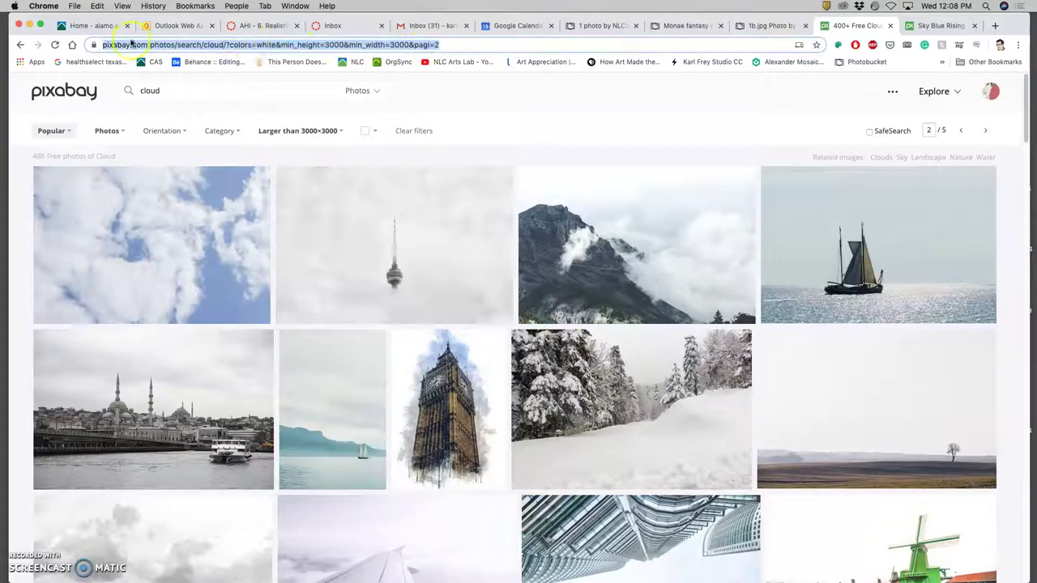
click(451, 45)
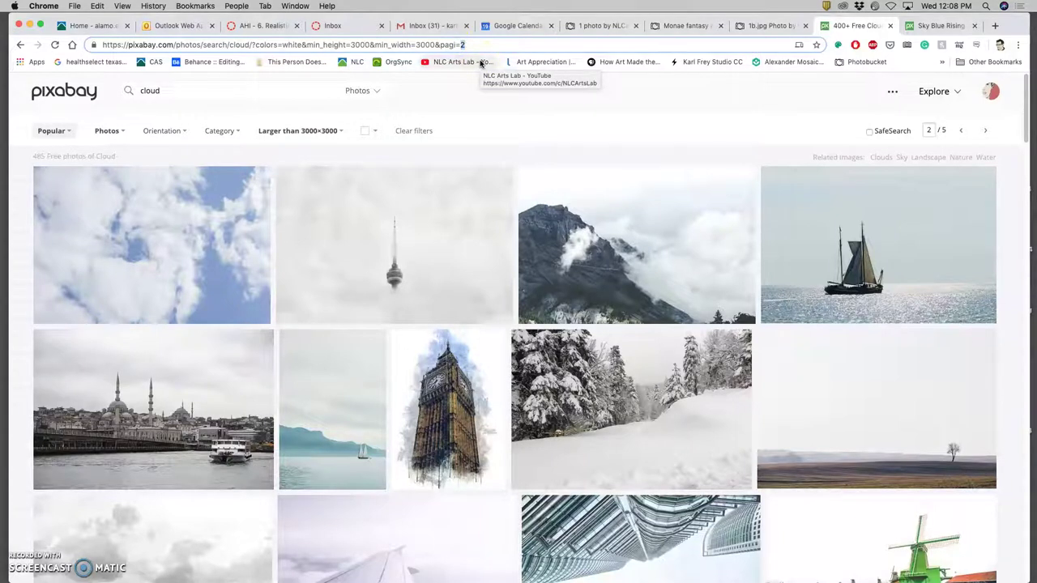
text(666)
key(Return)
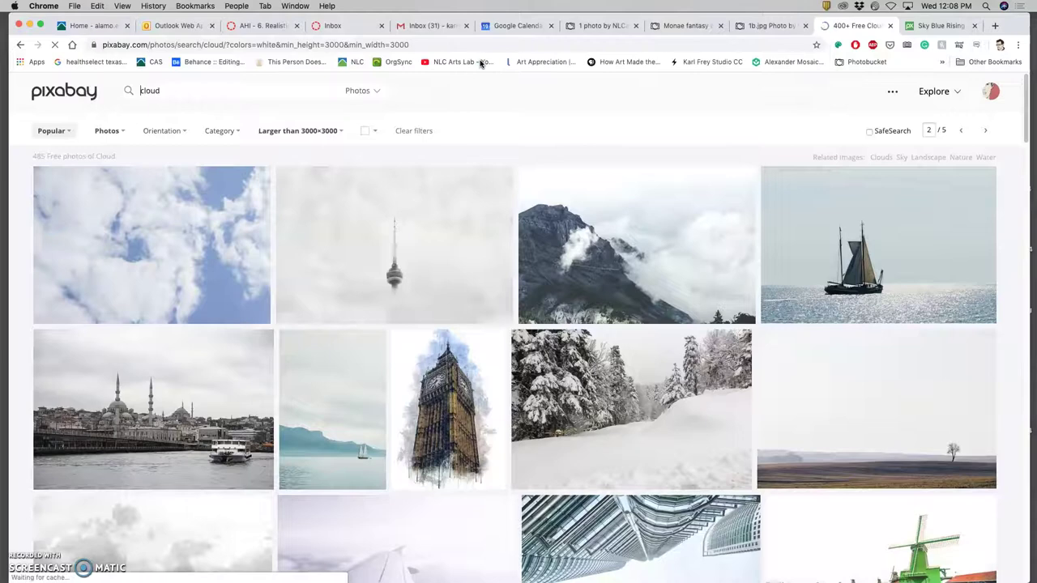
Step: Look through the first page of cloud results again and continue to the second page
scroll(576, 299, down, 15)
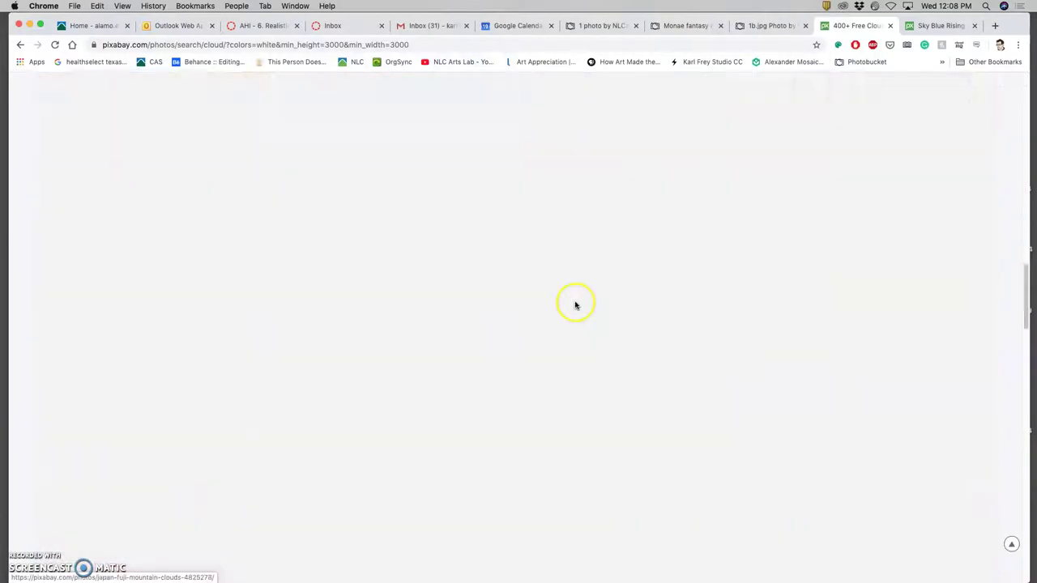
scroll(575, 305, down, 10)
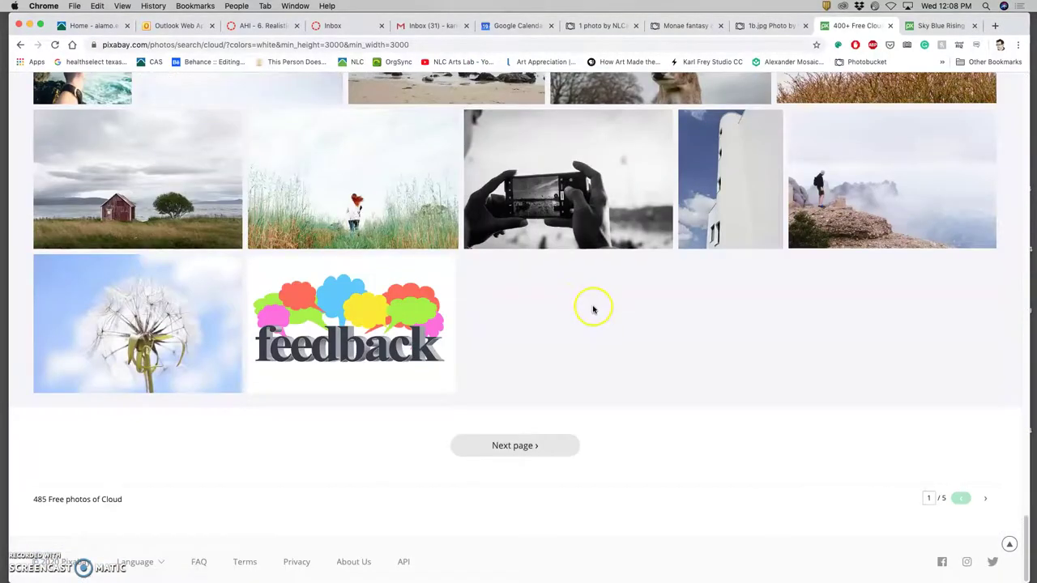
scroll(592, 309, up, 20)
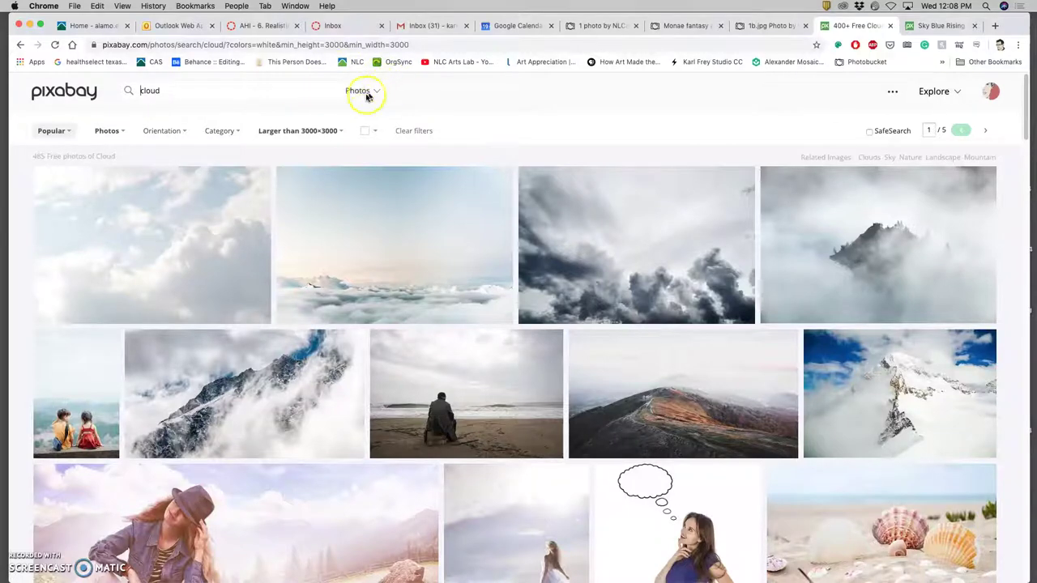
scroll(578, 317, down, 6)
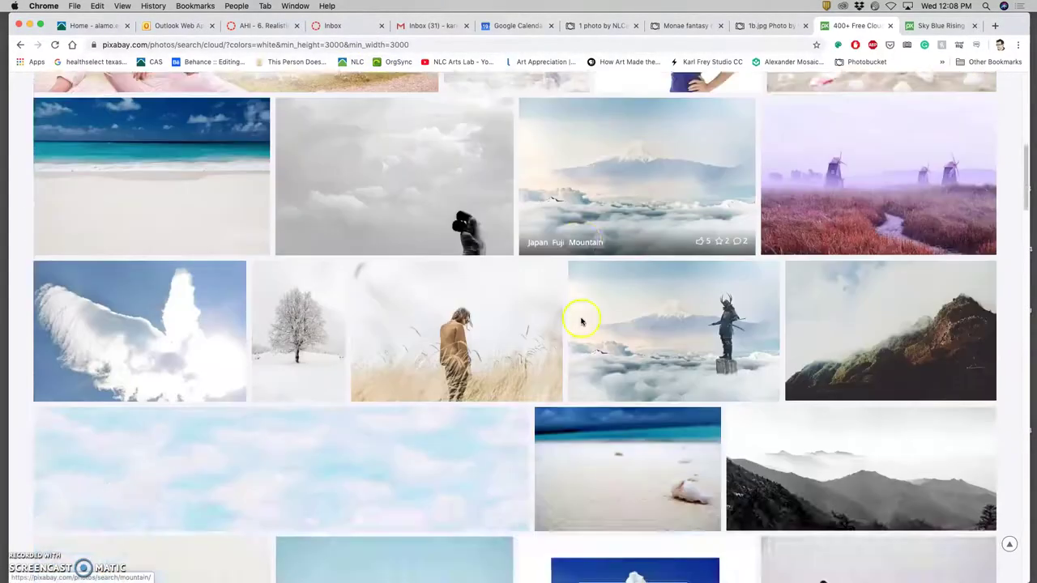
scroll(581, 321, down, 20)
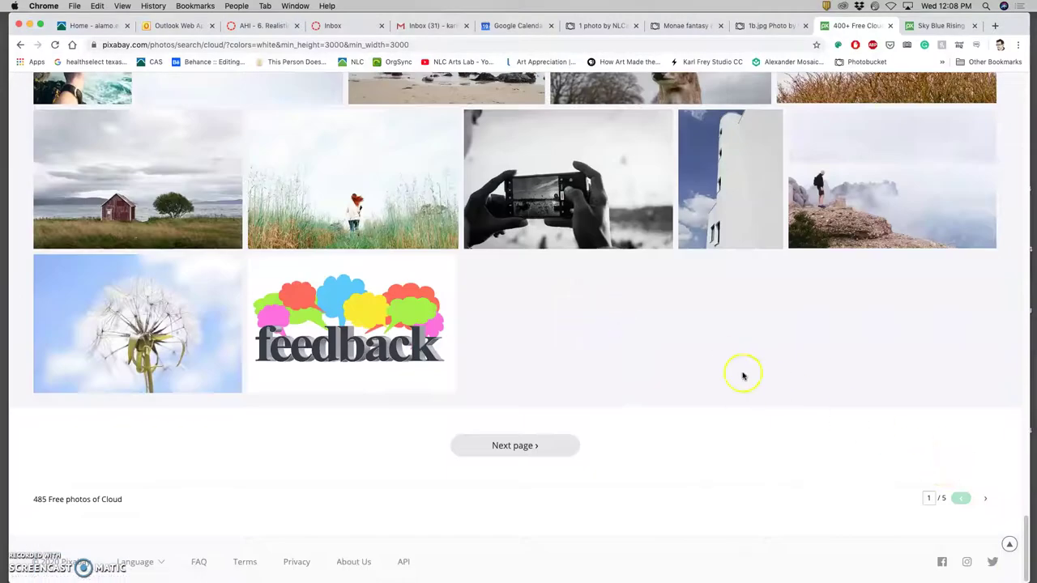
scroll(743, 375, up, 20)
scroll(616, 459, down, 20)
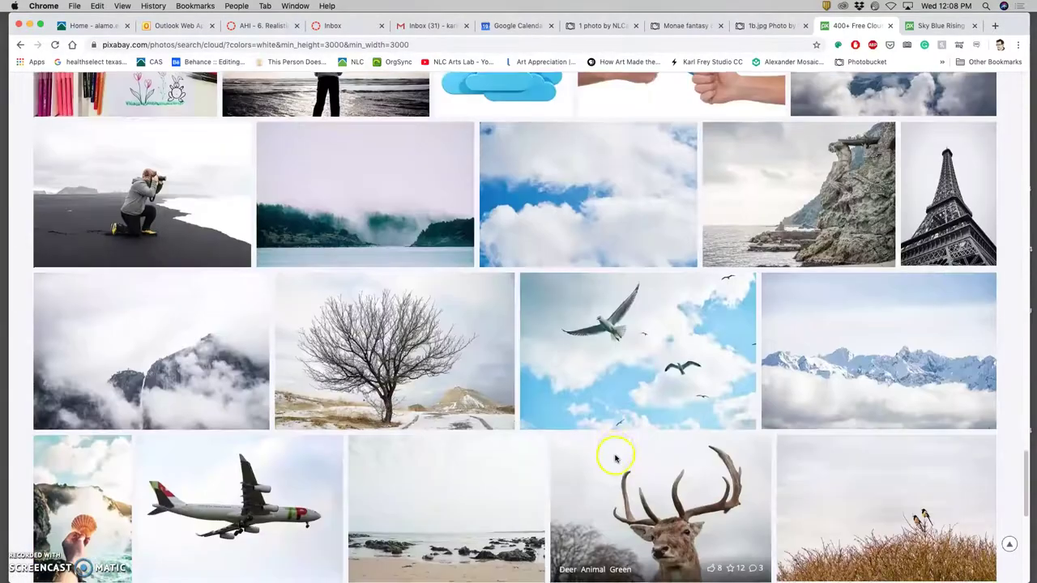
scroll(616, 459, down, 10)
click(562, 448)
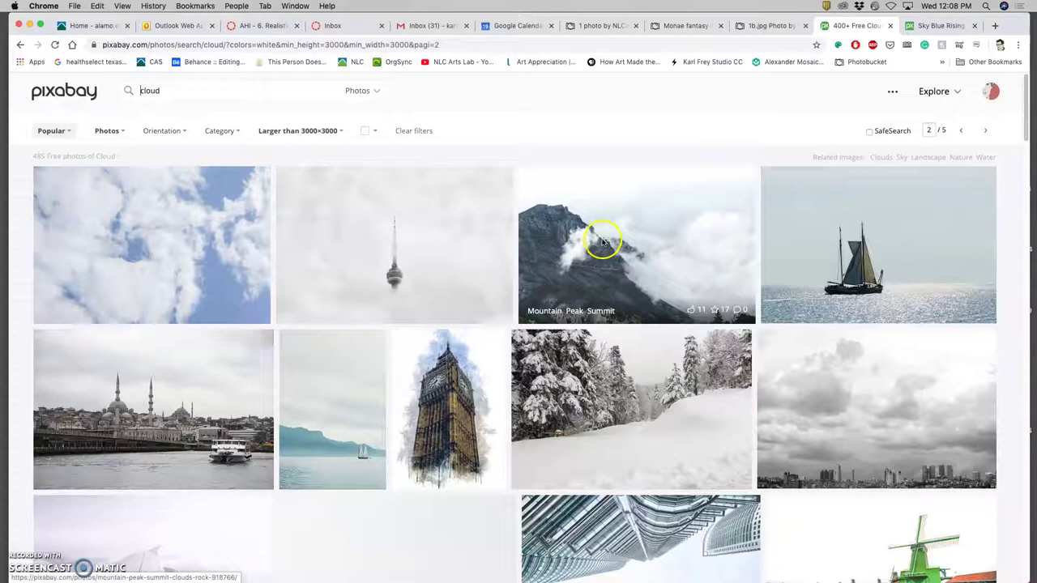
Step: Jump to results page 4 by changing the page number in the page address
click(436, 45)
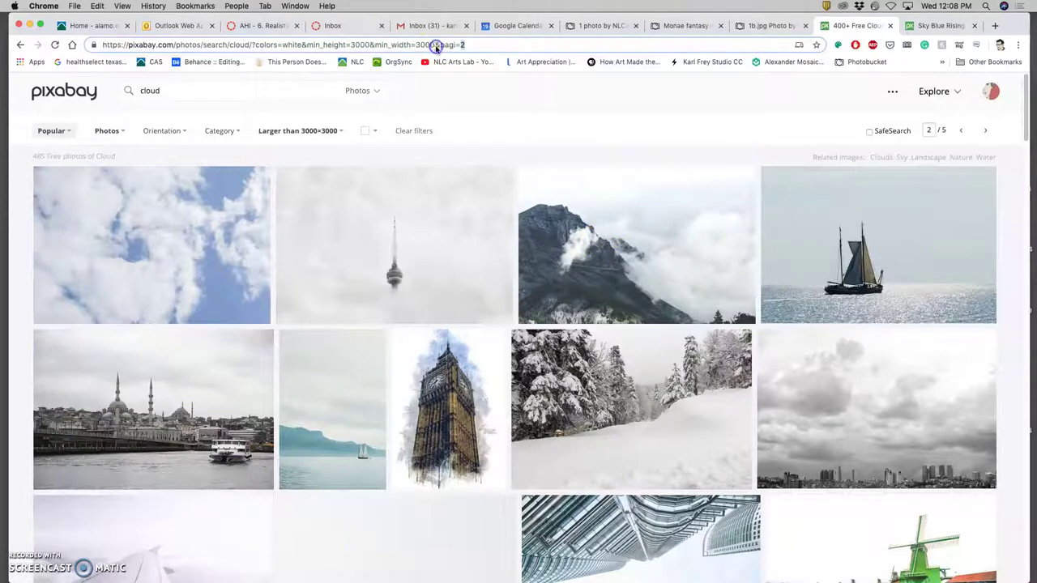
text(4)
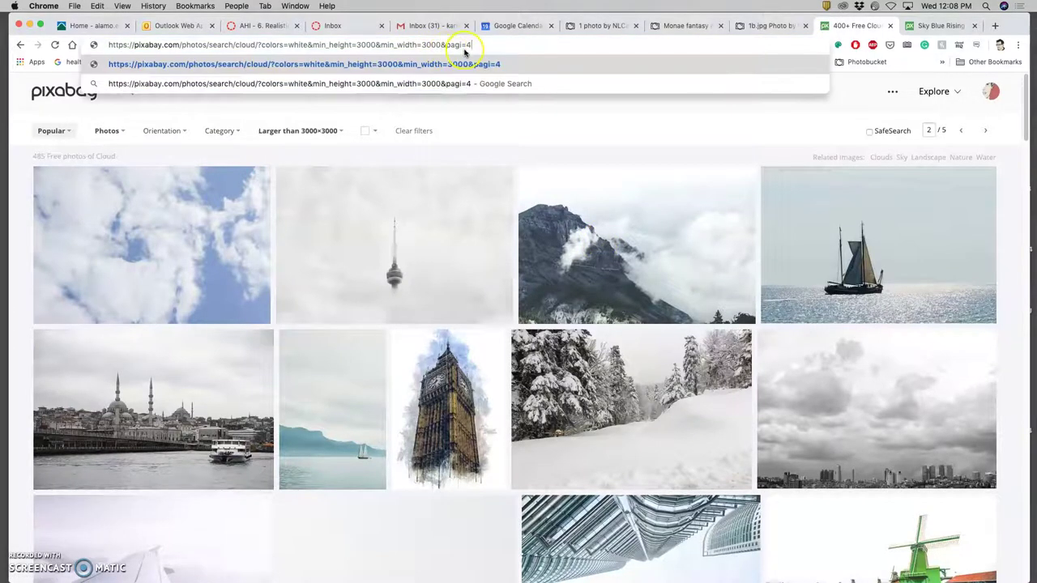
key(Return)
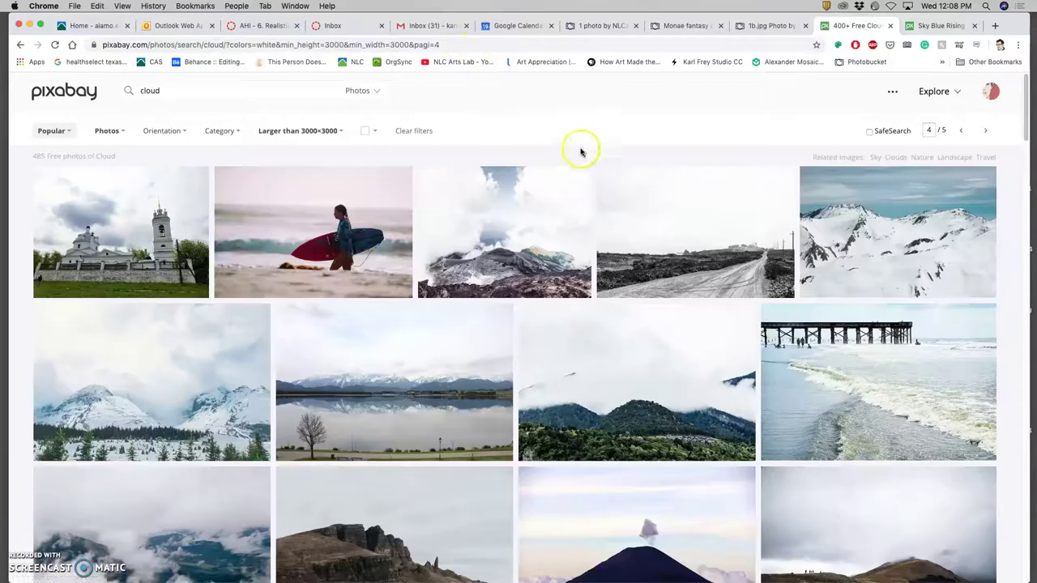
Step: Browse results page 4 and open the photo of a ragged white cloud against deep blue sky in a new tab
scroll(587, 298, down, 10)
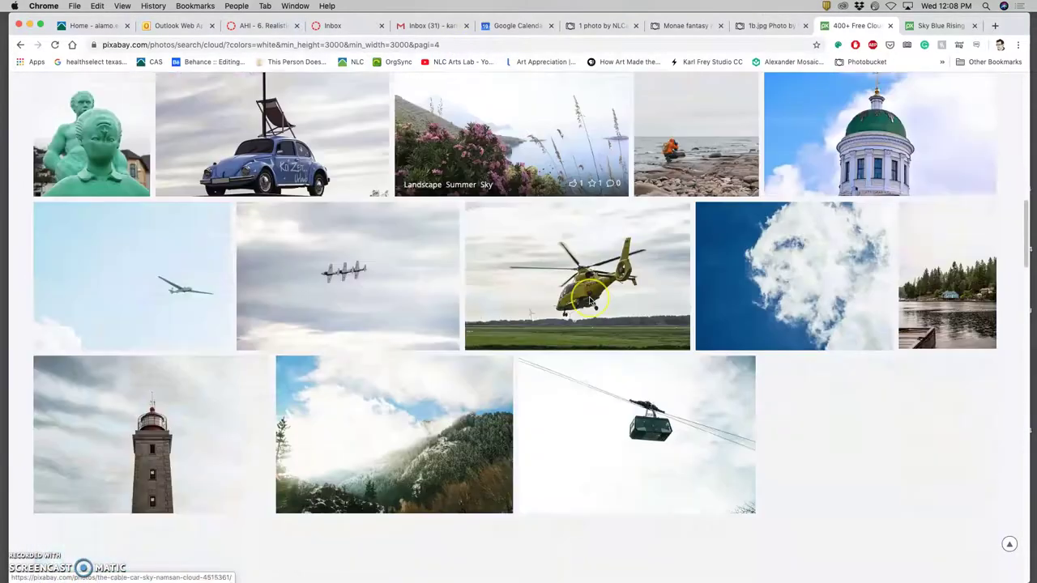
scroll(590, 301, down, 10)
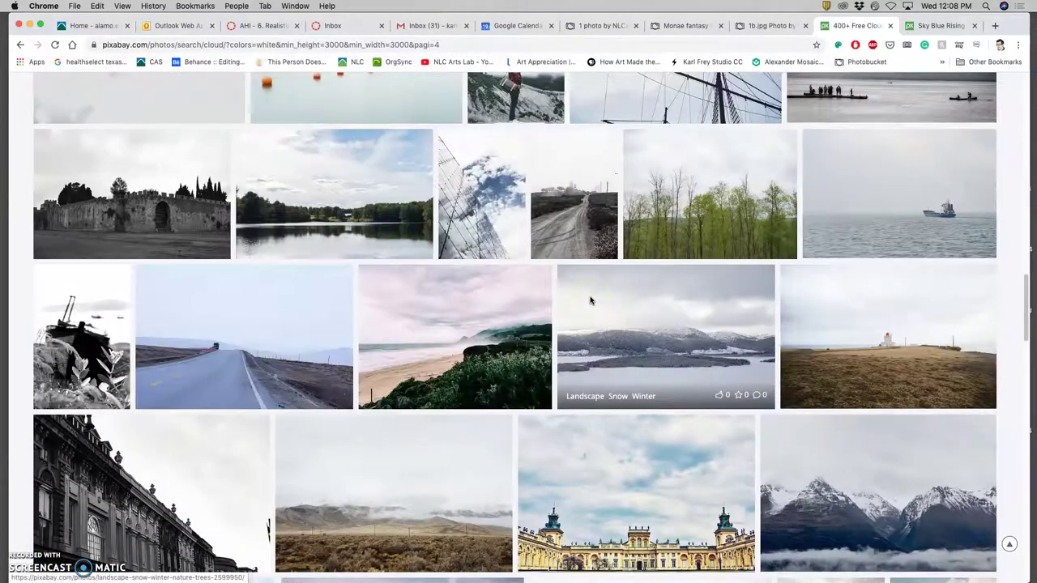
scroll(590, 302, up, 10)
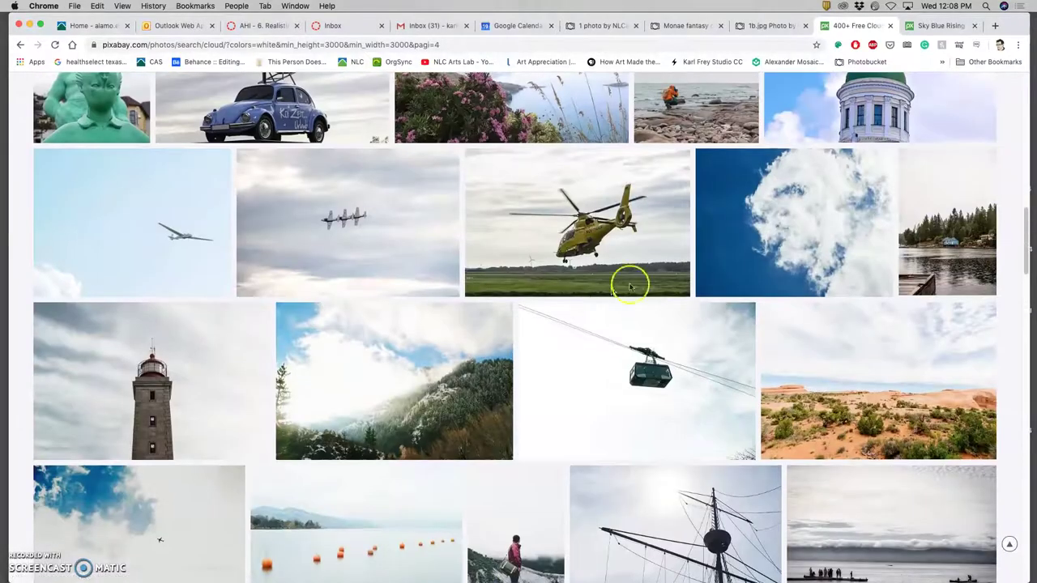
right_click(841, 213)
click(867, 215)
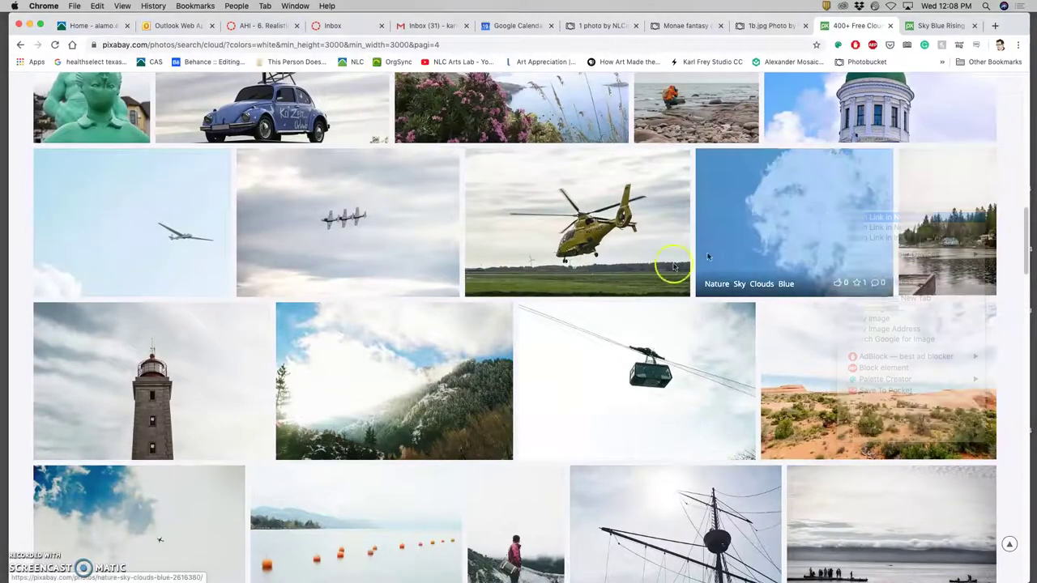
Step: Find the photo filled with dense white clouds and small blue gaps further down page 4 and open it in a new tab
scroll(617, 278, down, 15)
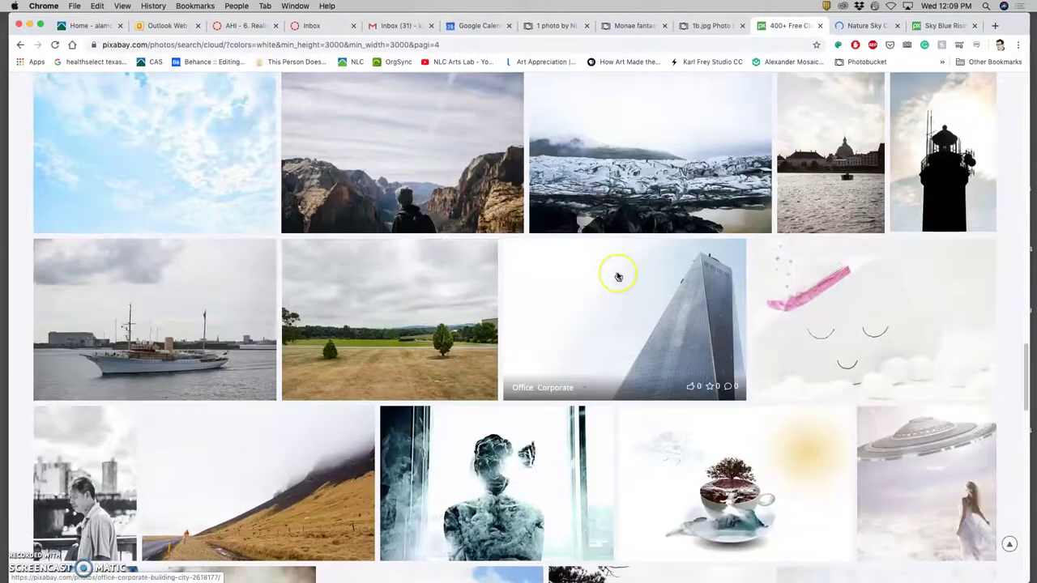
scroll(619, 278, down, 6)
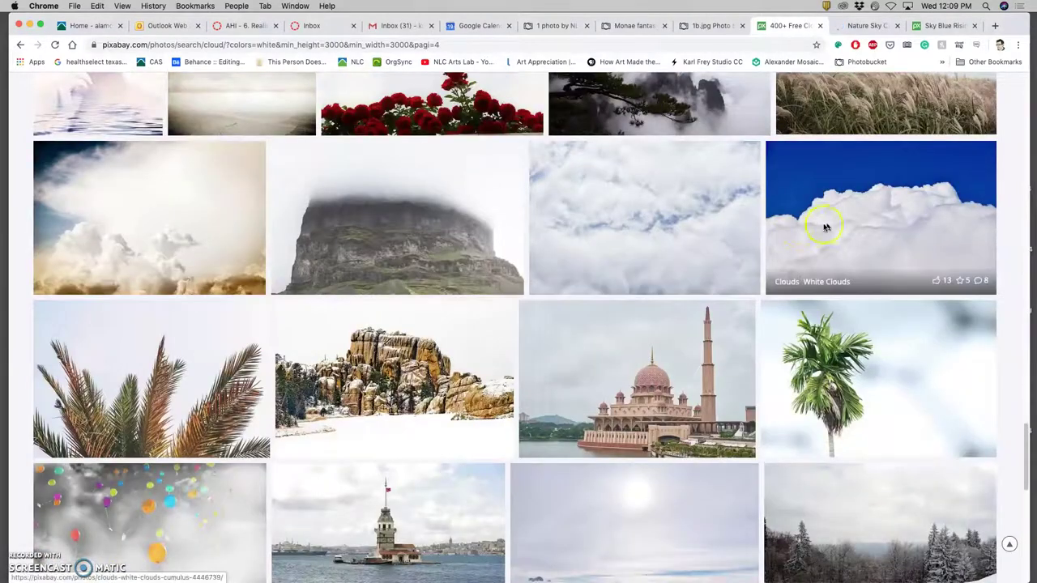
right_click(665, 201)
click(684, 205)
Step: Look through the remaining photos on page 4 and continue to results page 5
scroll(664, 235, down, 10)
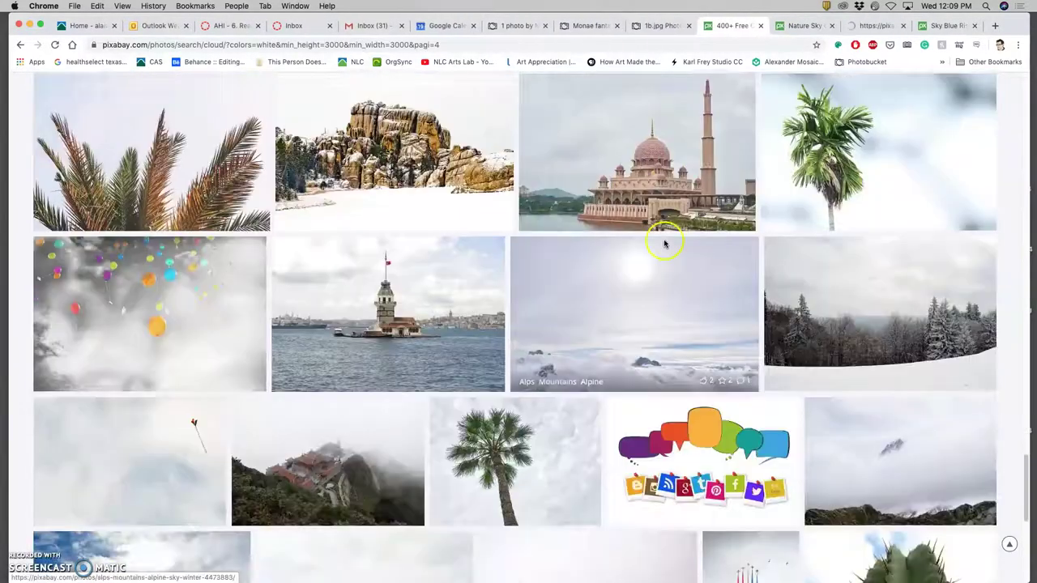
scroll(664, 241, down, 1)
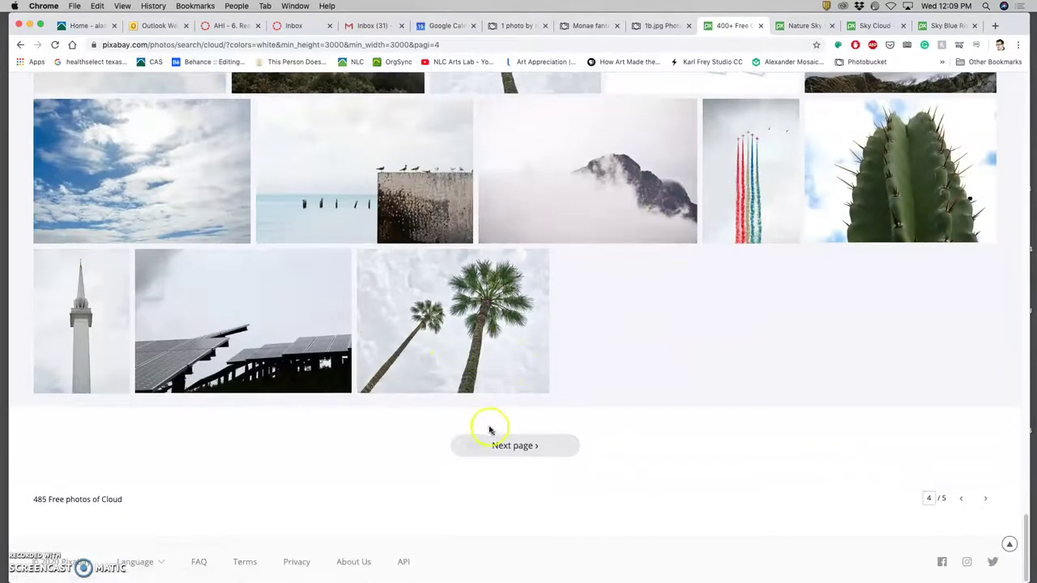
click(509, 445)
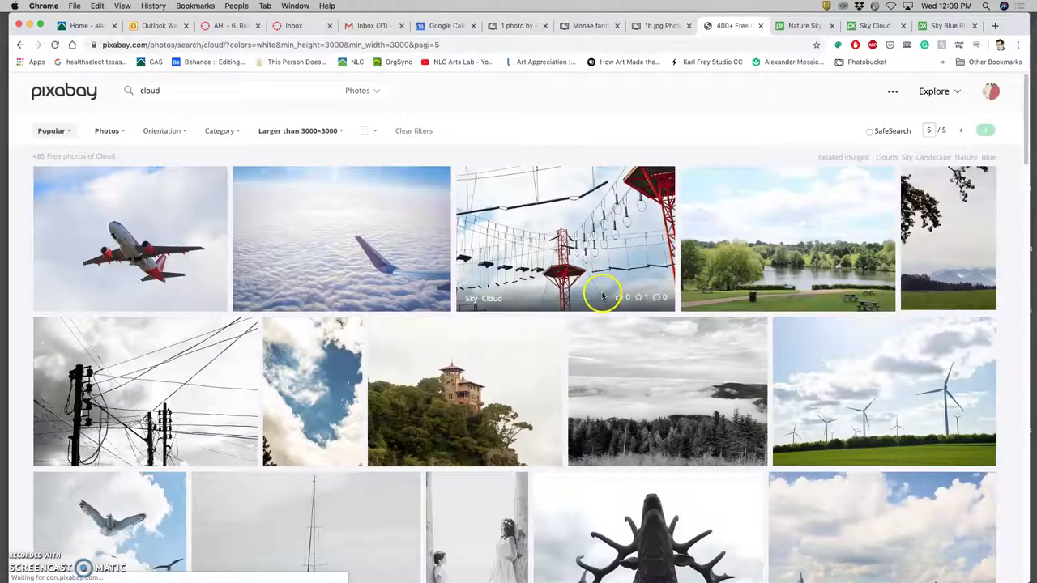
Step: Open the upright cloud-on-blue-sky photo and the New York skyline photo from page 5 in new tabs
scroll(601, 296, down, 5)
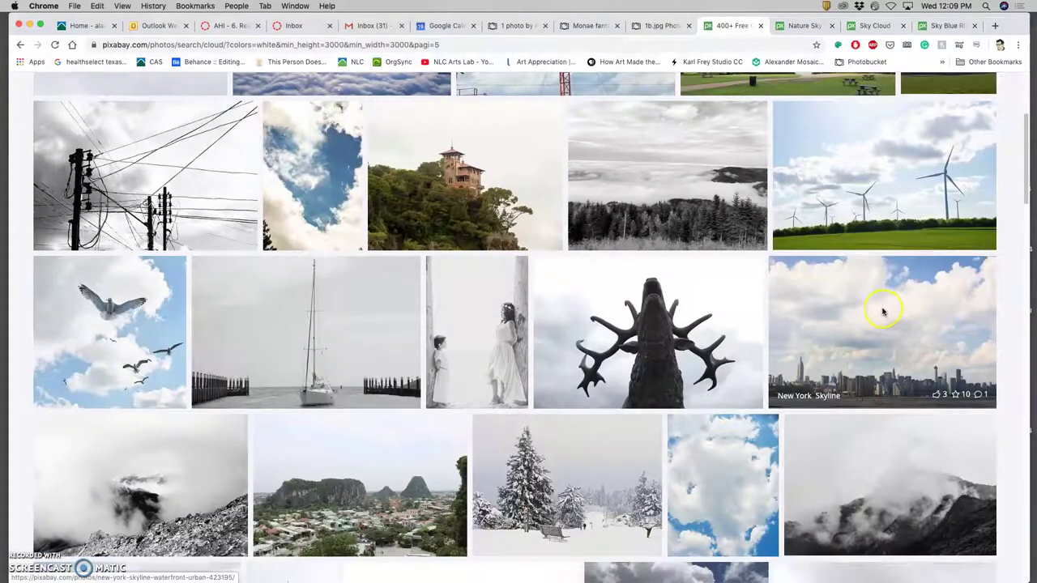
right_click(731, 476)
click(764, 354)
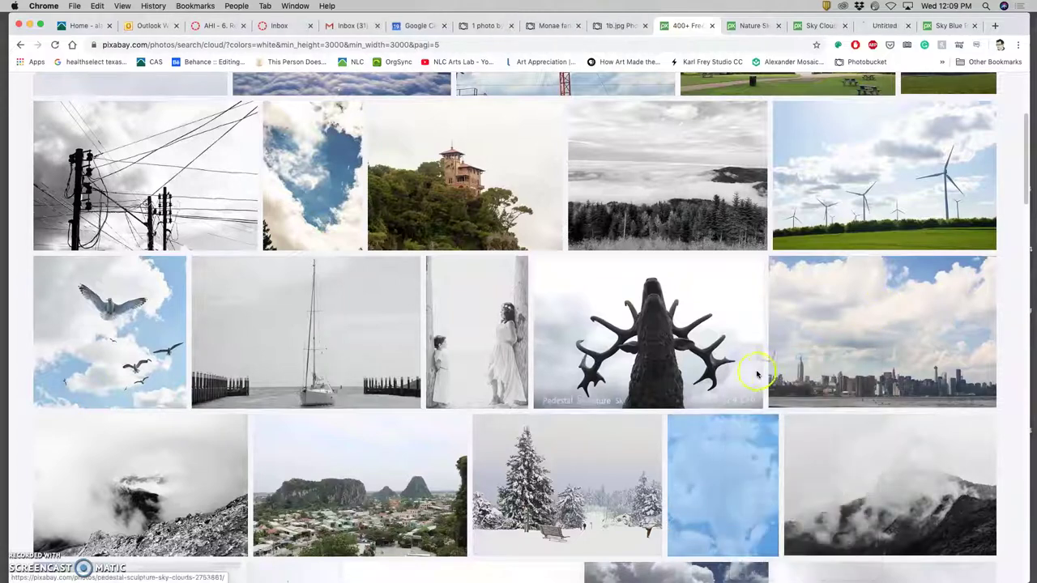
scroll(803, 381, down, 3)
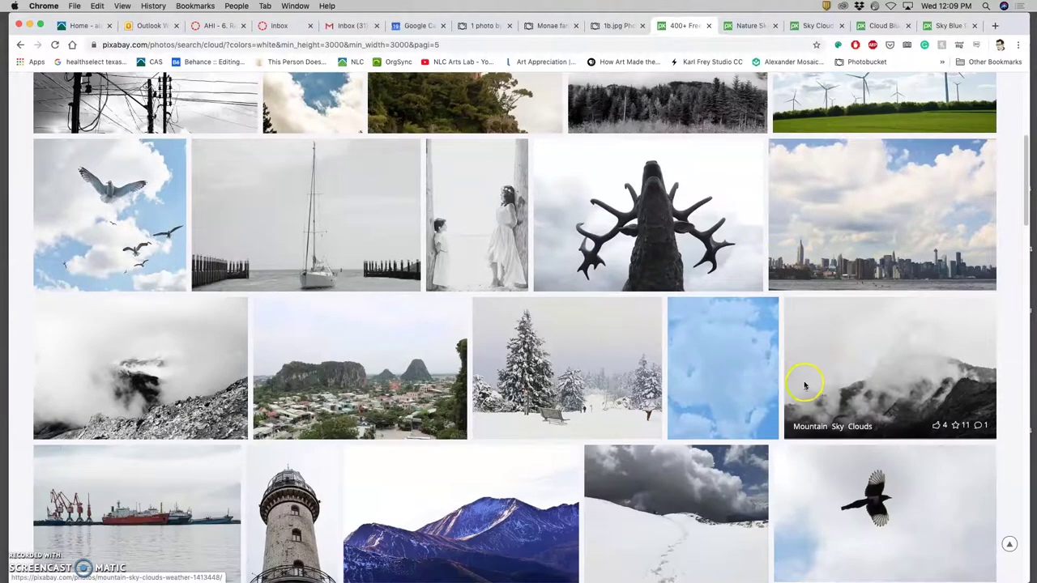
right_click(842, 206)
click(887, 215)
Step: Open the Blue Sky White Clouds photo in a new tab and look through the rest of results page 5
scroll(587, 412, down, 6)
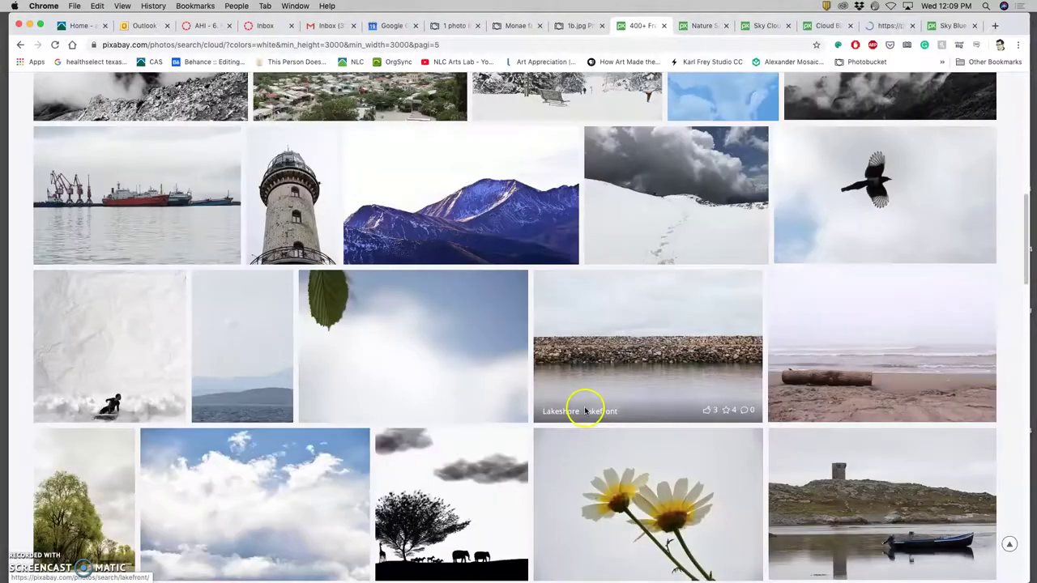
scroll(275, 393, down, 4)
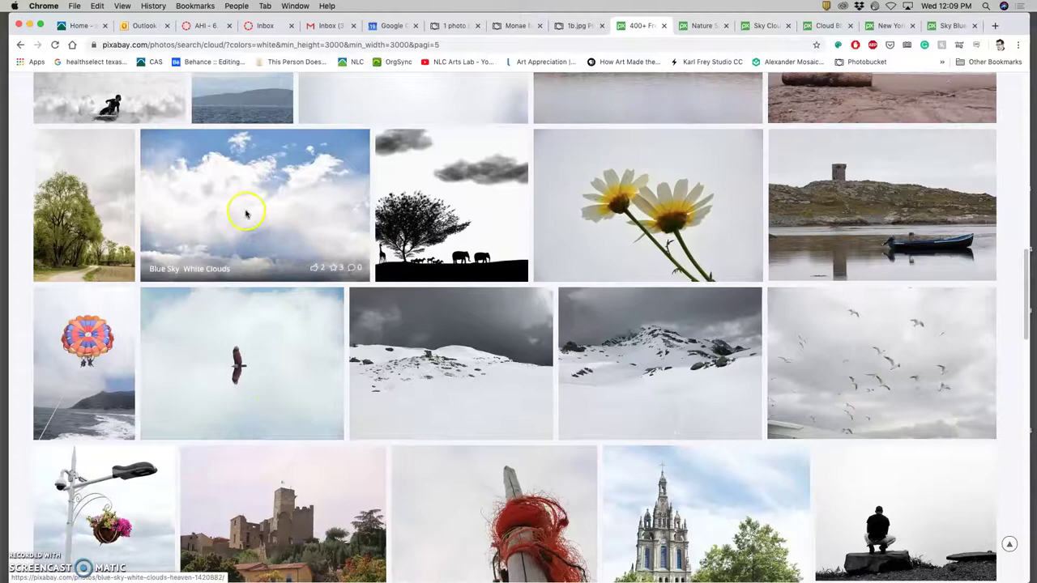
right_click(247, 213)
click(279, 216)
scroll(555, 363, down, 10)
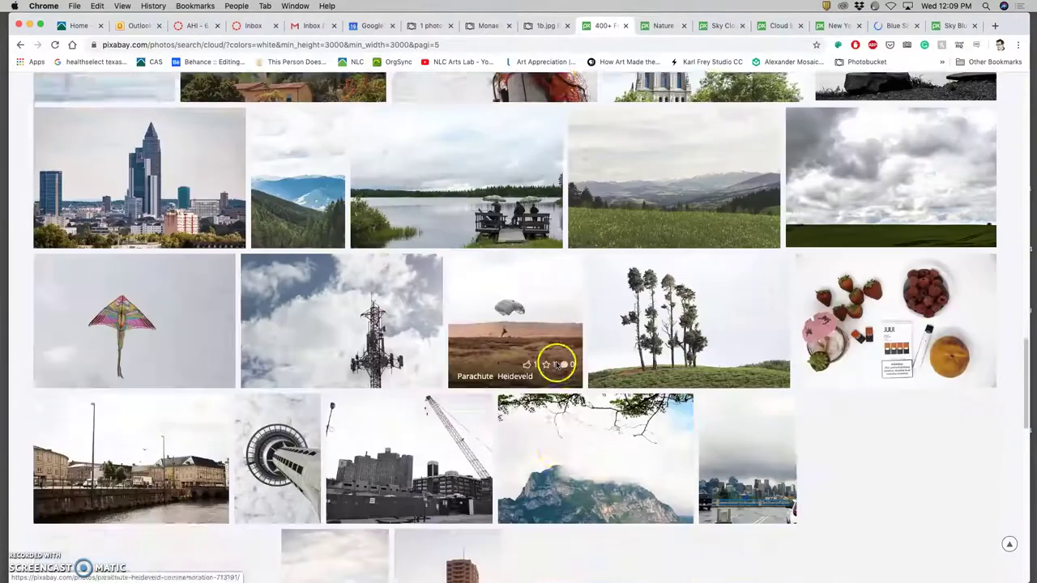
scroll(556, 365, down, 8)
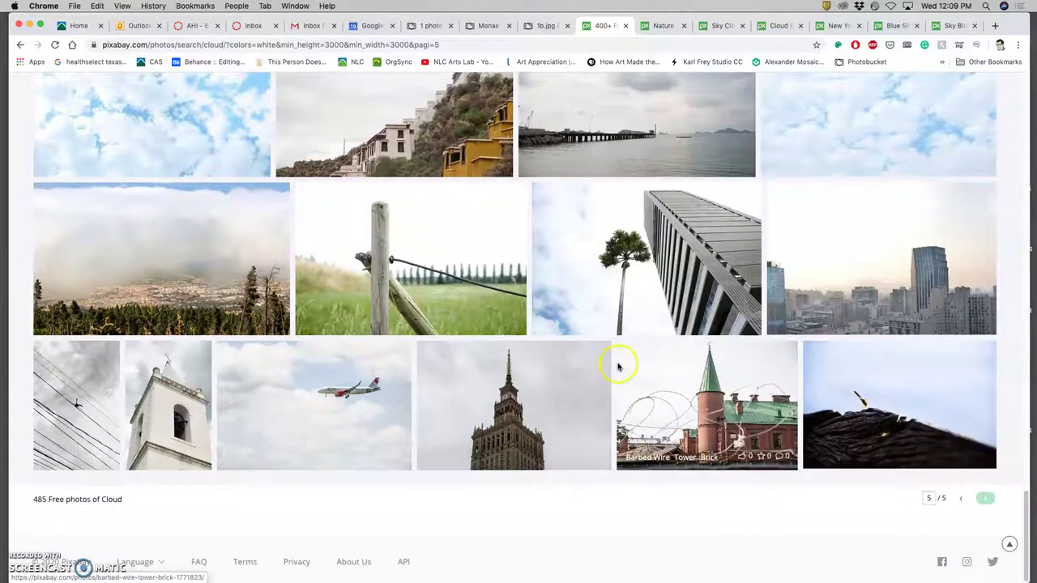
scroll(617, 367, up, 10)
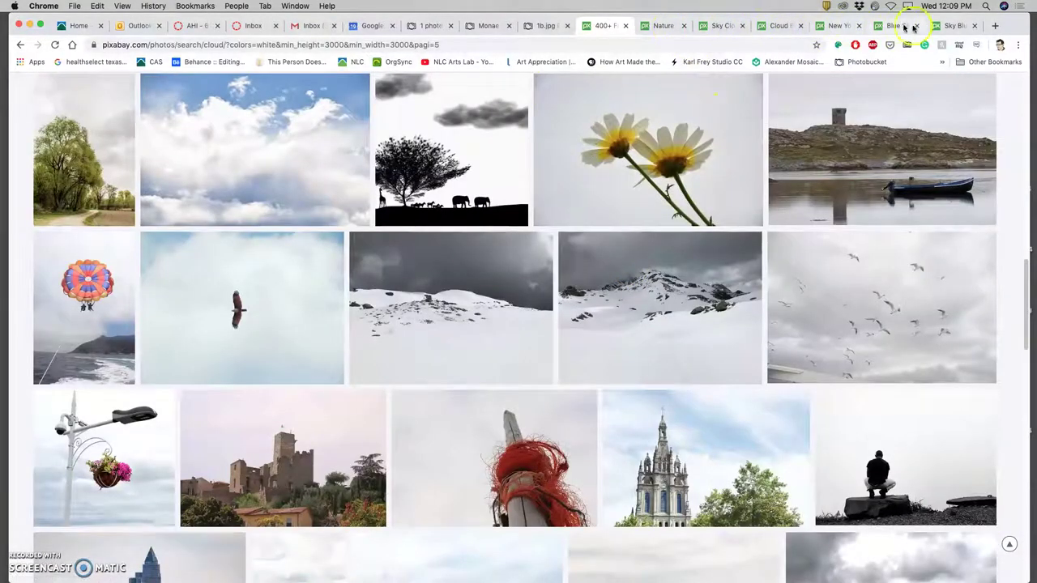
Step: Download the opened photo of the ragged white cloud on deep blue sky at 4608×3456
mouse_move(81, 16)
mouse_down()
mouse_move(73, 187)
mouse_move(91, 16)
mouse_up()
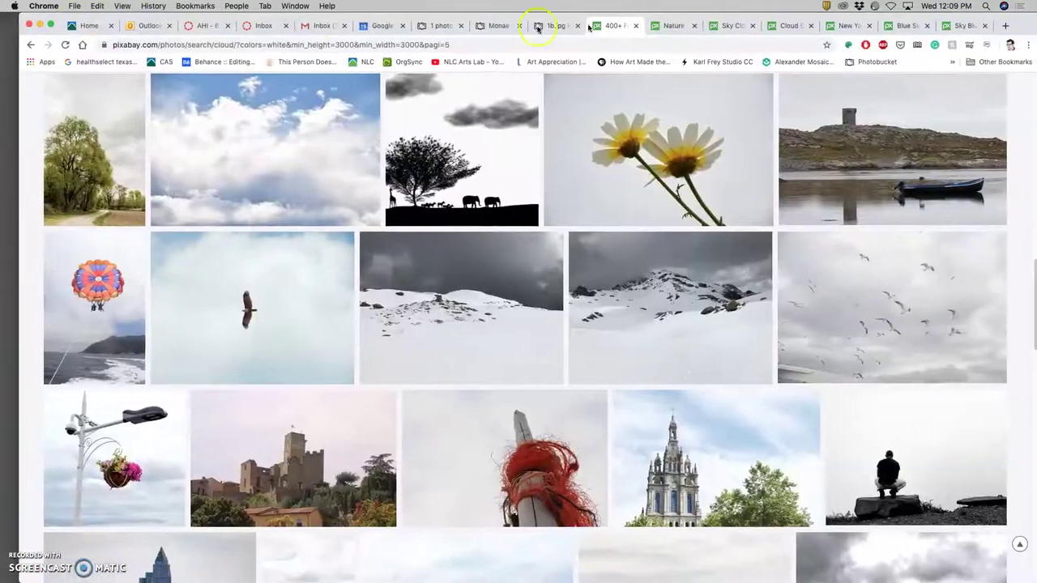
click(673, 25)
click(794, 226)
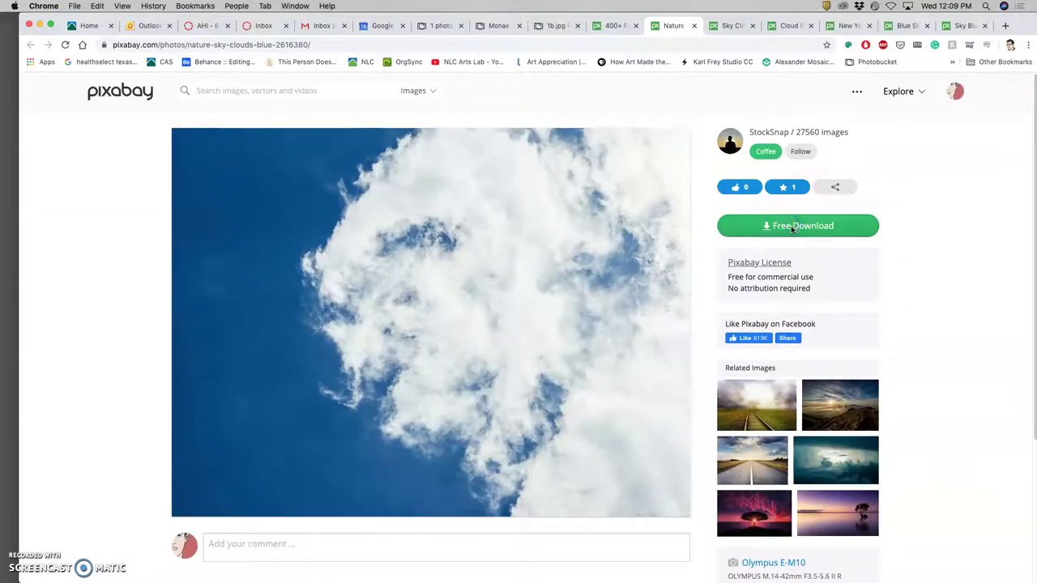
click(732, 307)
click(768, 333)
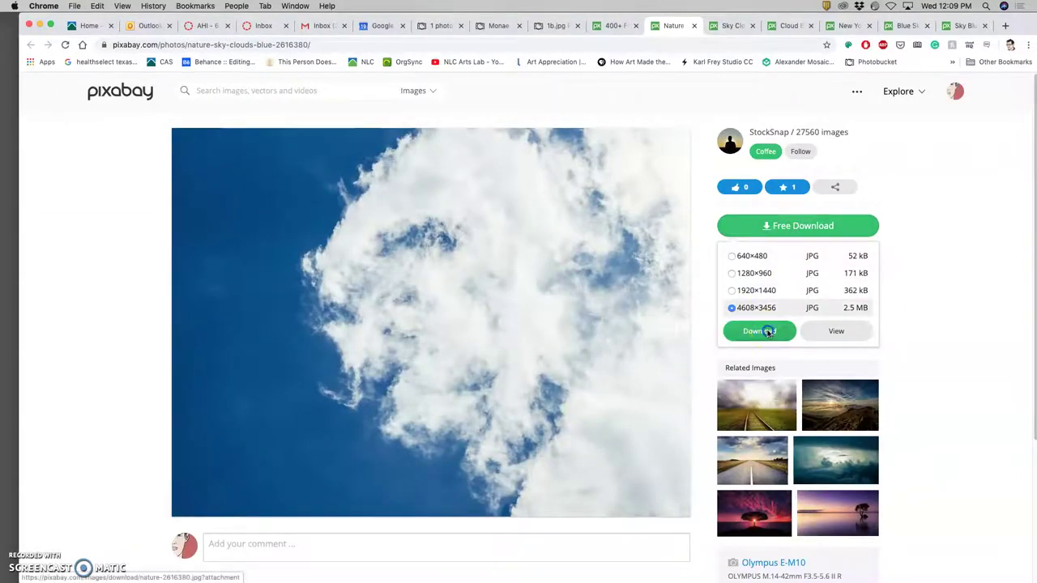
Step: Download the opened photo of dense white clouds with small blue gaps at 5616×3744
click(732, 26)
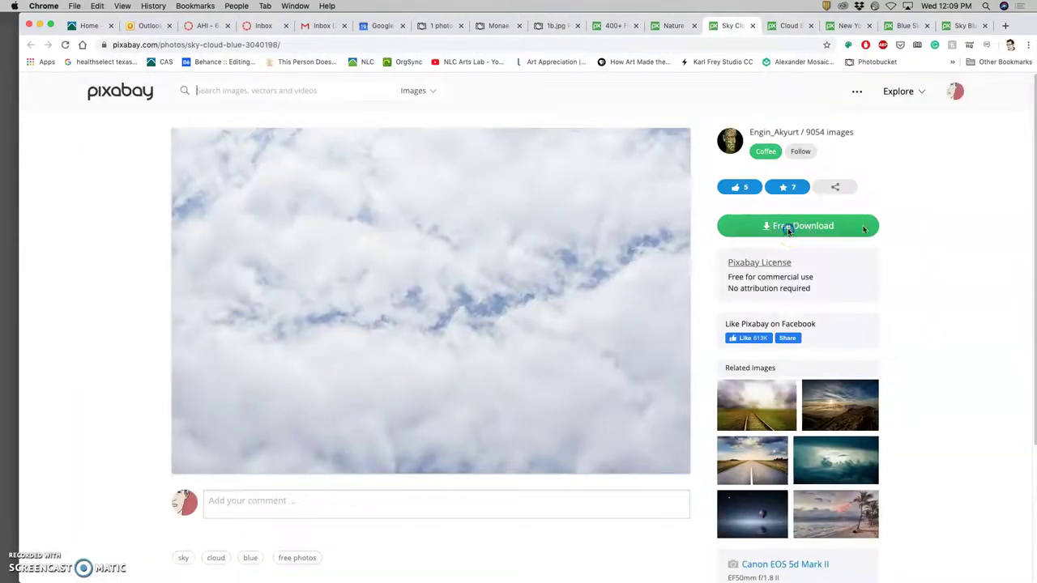
mouse_move(744, 285)
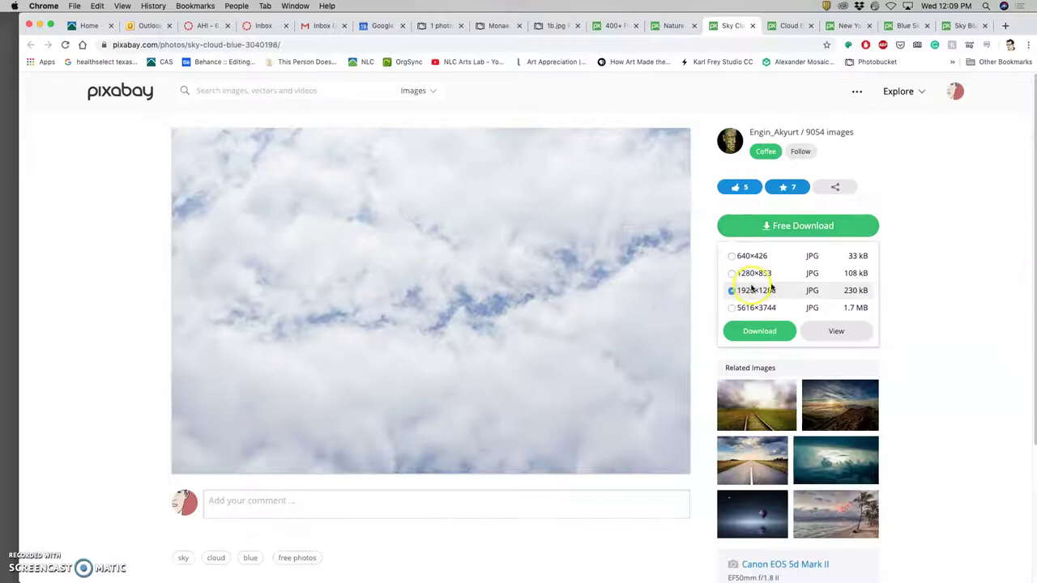
click(732, 308)
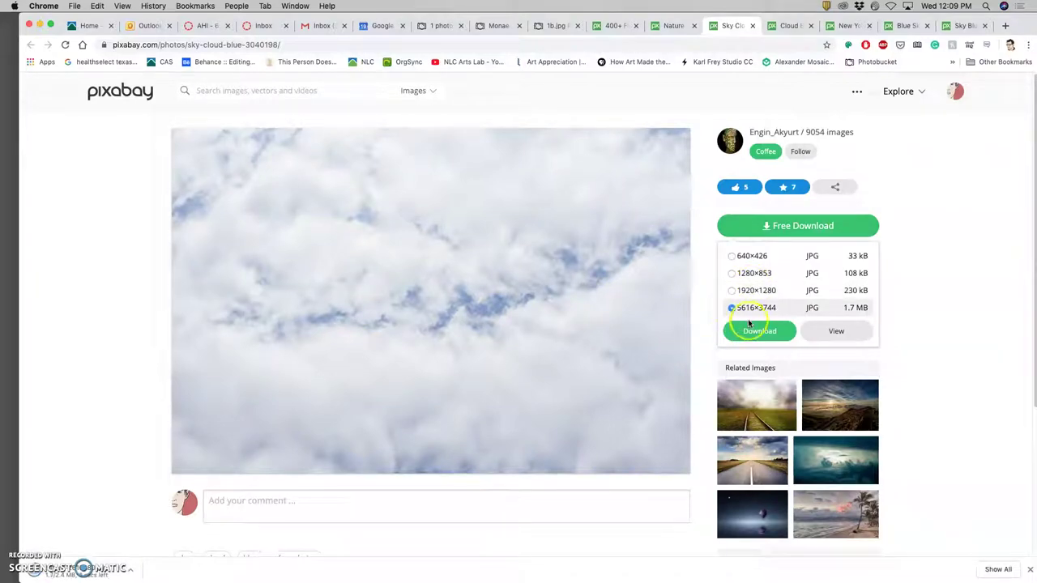
click(753, 333)
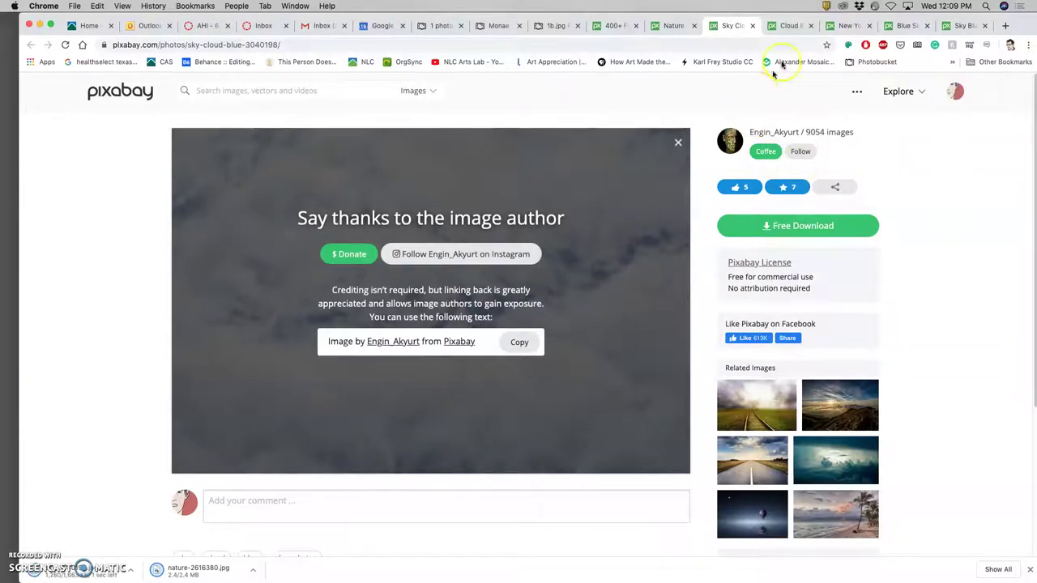
Step: Download the opened upright photo of a white cloud on blue sky at its largest size
click(785, 27)
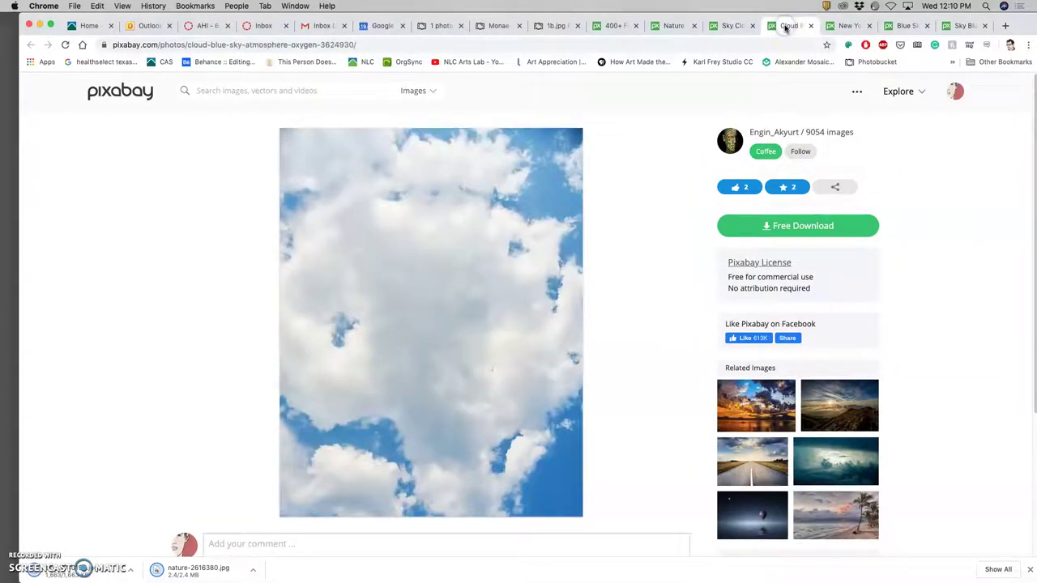
click(799, 226)
click(797, 226)
click(799, 228)
click(732, 308)
click(760, 331)
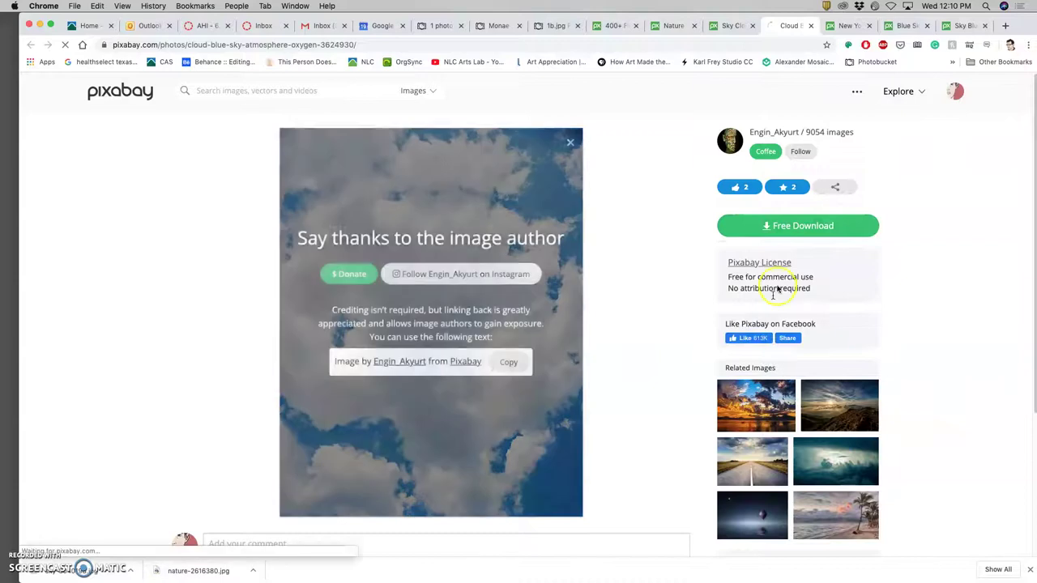
Step: Download the opened New York skyline photo with large clouds at 5302×3534
click(847, 26)
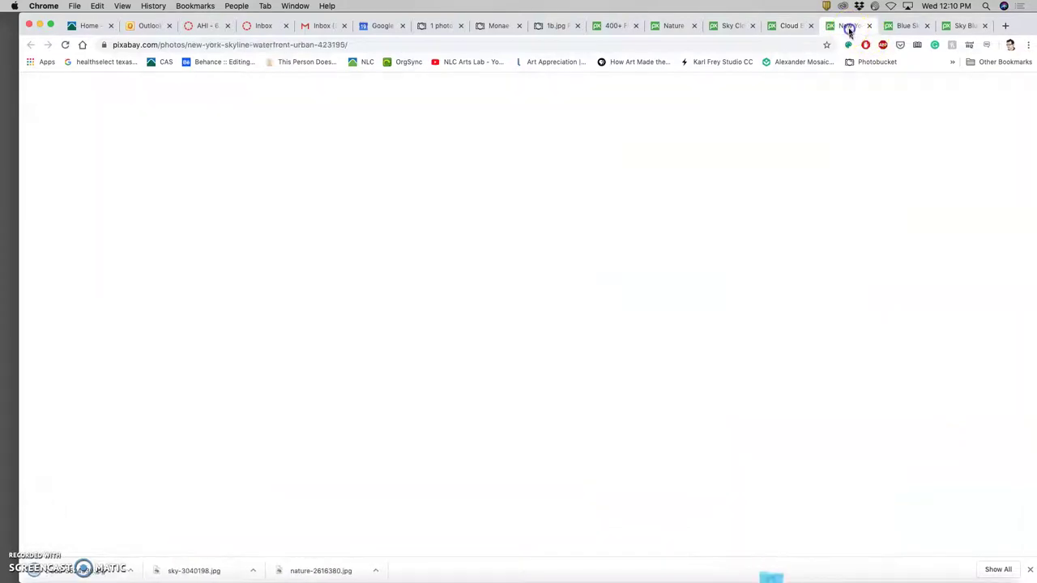
mouse_move(856, 81)
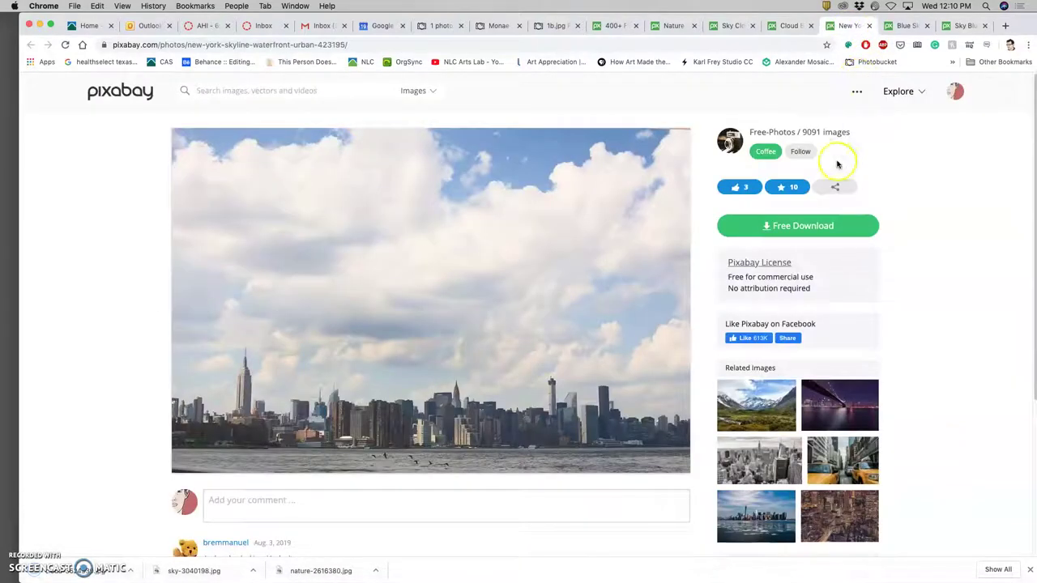
click(789, 226)
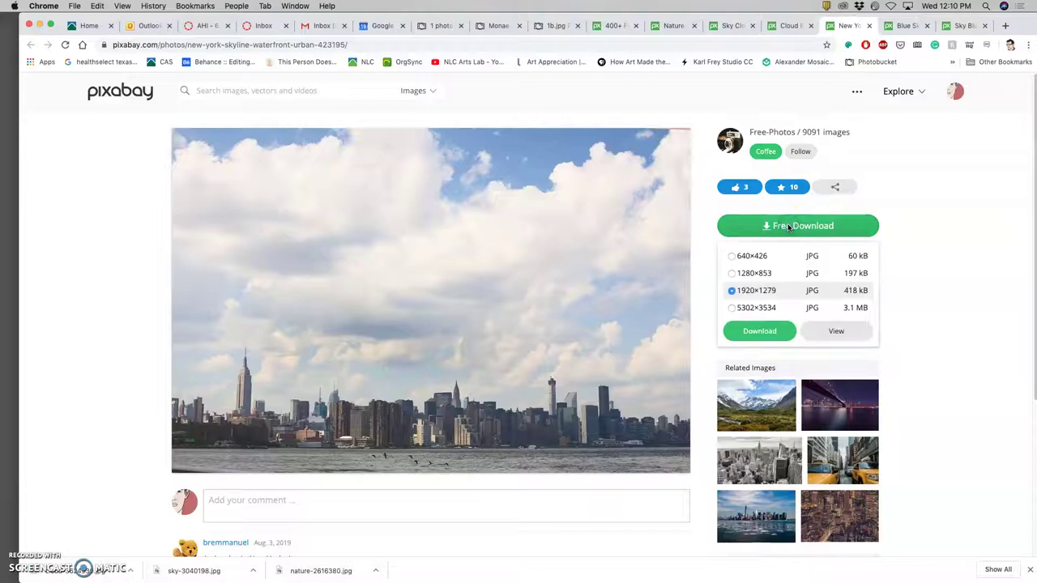
click(731, 308)
click(759, 331)
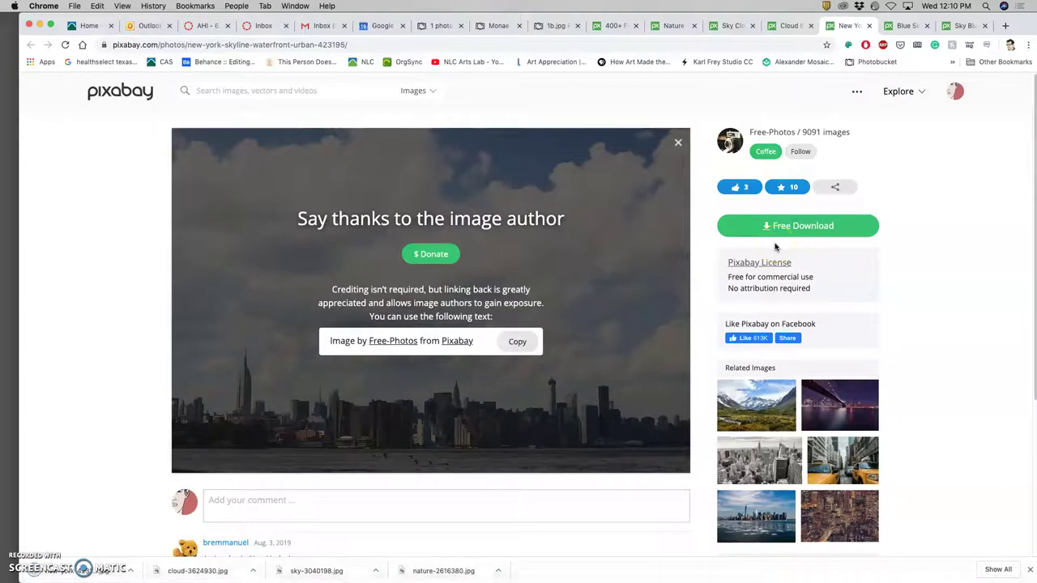
Step: Download the opened Blue Sky White Clouds photo at 6000×4000, completing the robot check
click(906, 27)
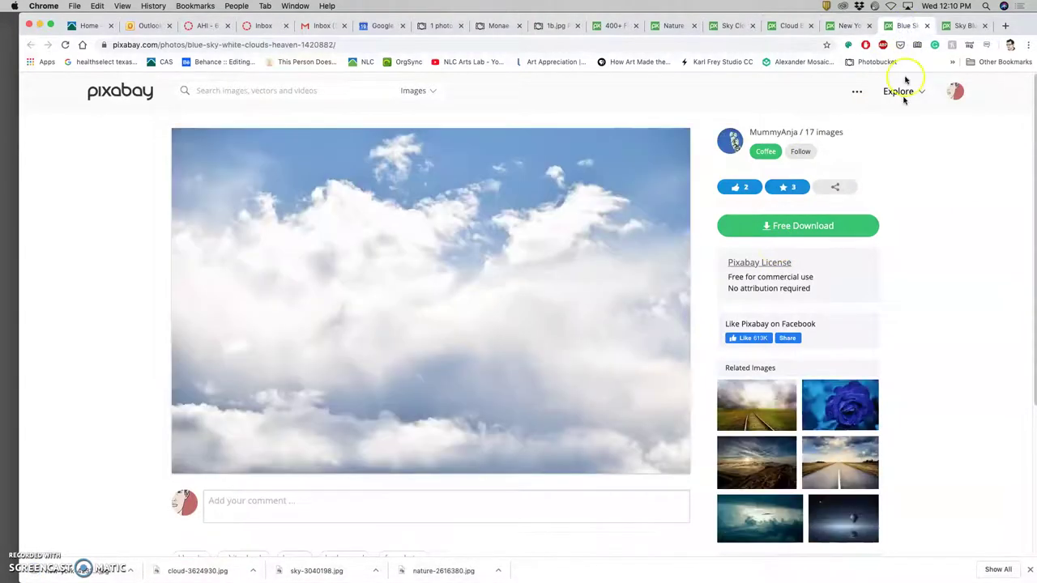
click(806, 227)
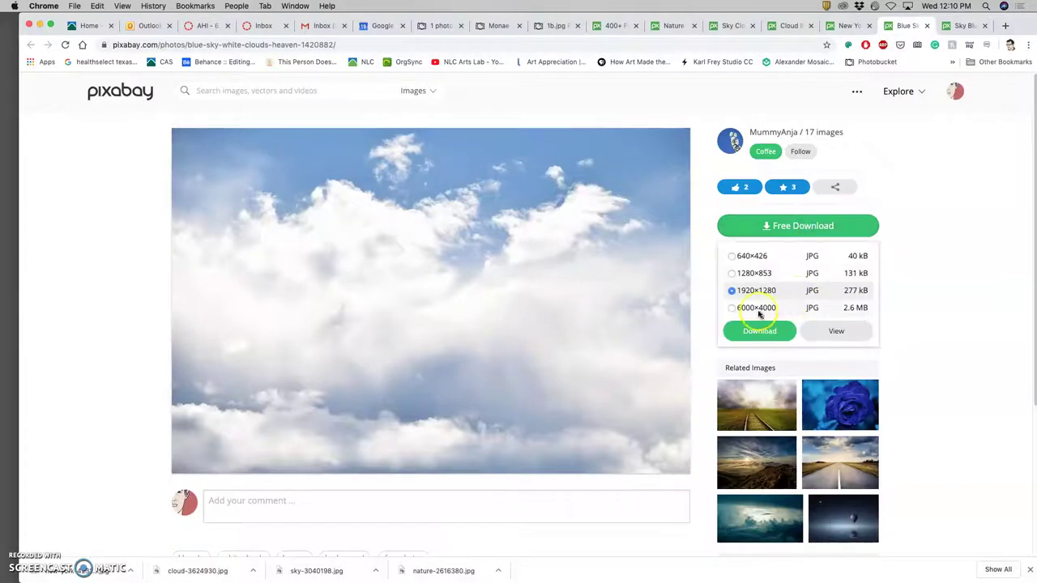
click(729, 310)
click(759, 331)
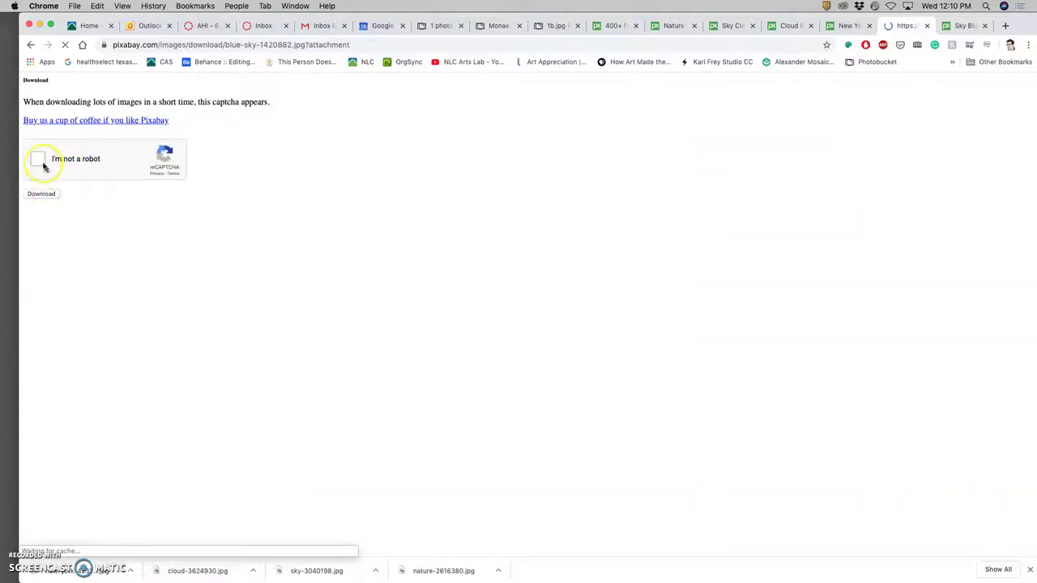
click(42, 195)
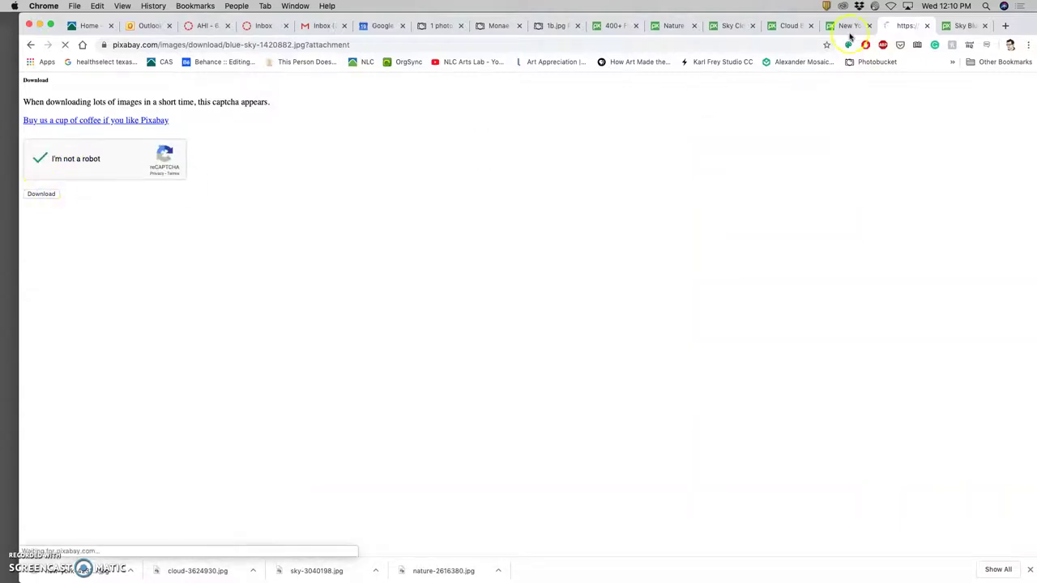
Step: Download the opened Sky Blue Rising Cloud photo at 5184×3456
click(959, 26)
click(783, 229)
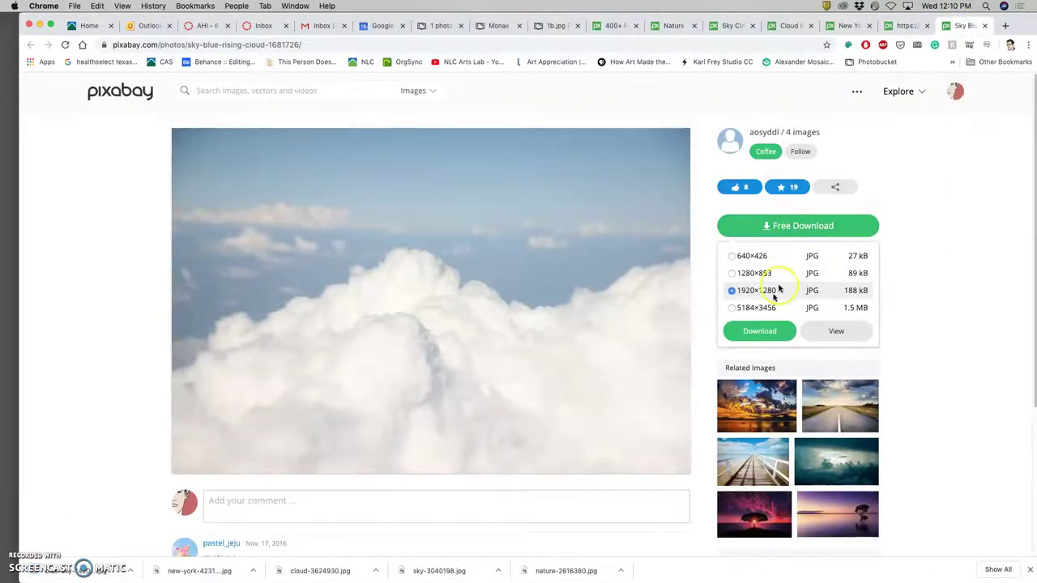
click(732, 308)
click(750, 330)
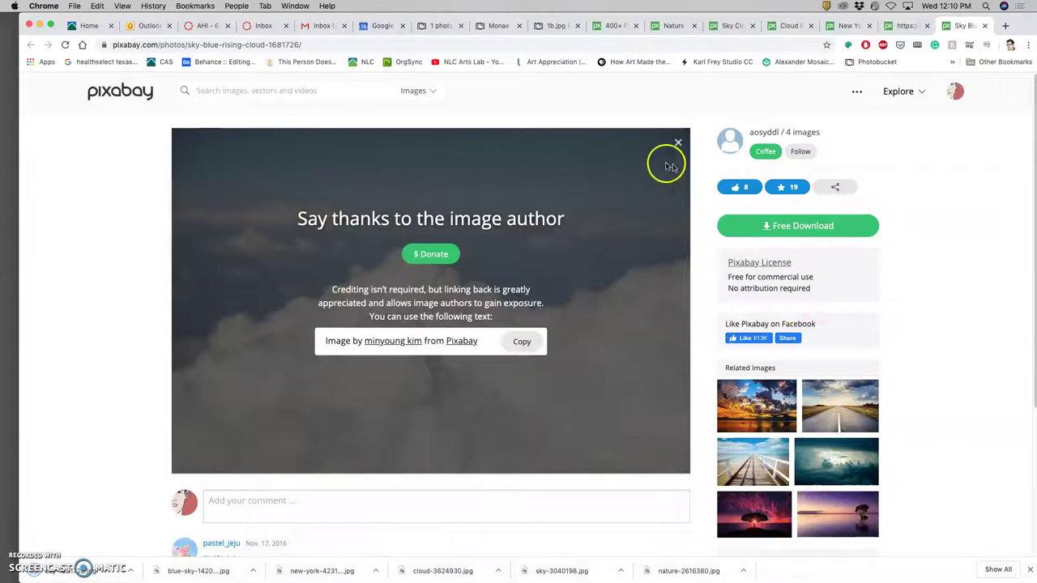
Step: Move today's six cloud photos from the Downloads folder into the cloud reference folder in Assignment #4, then close Downloads
click(38, 25)
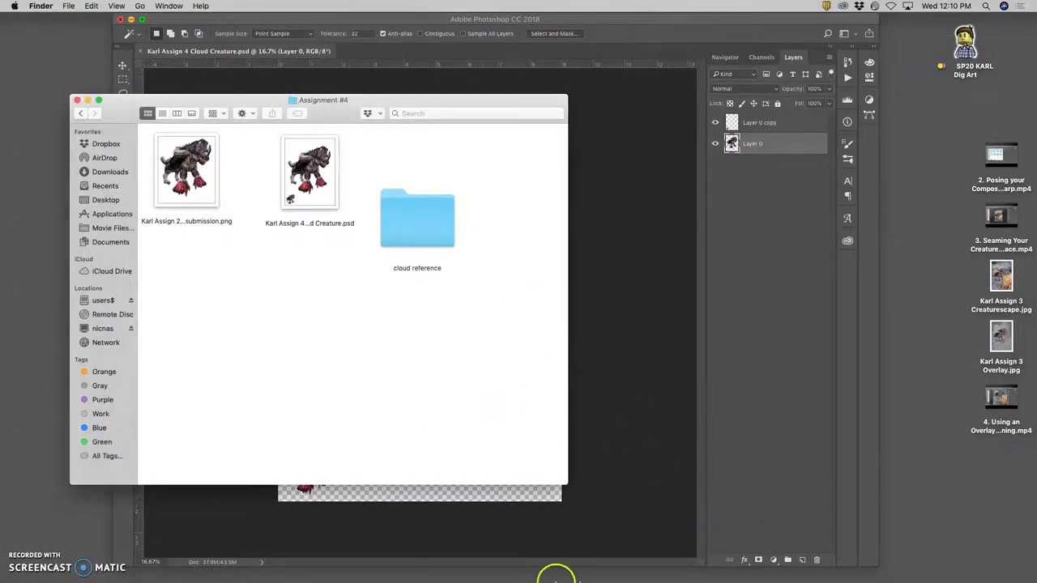
mouse_move(729, 577)
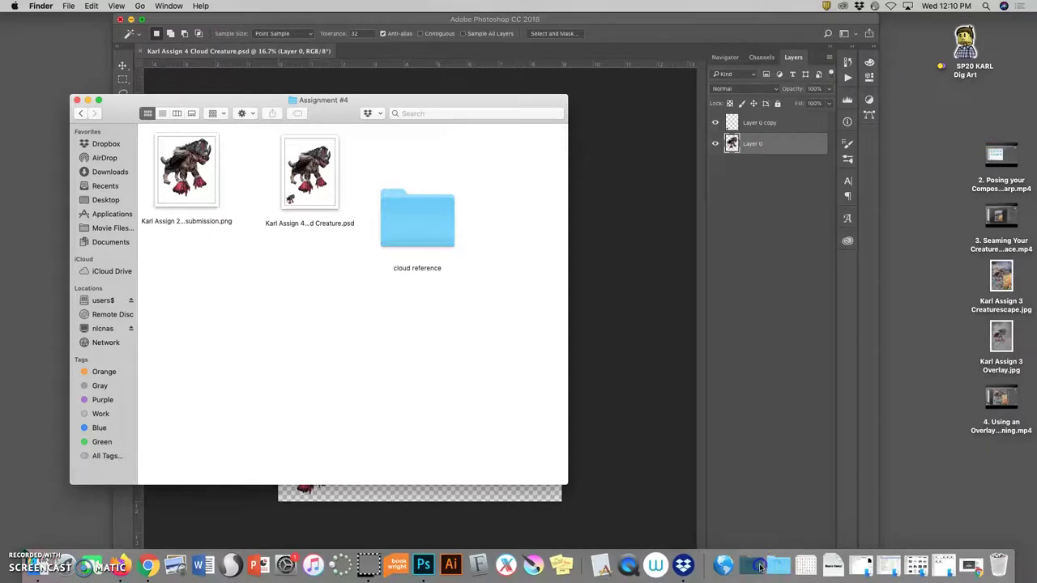
click(760, 567)
click(887, 491)
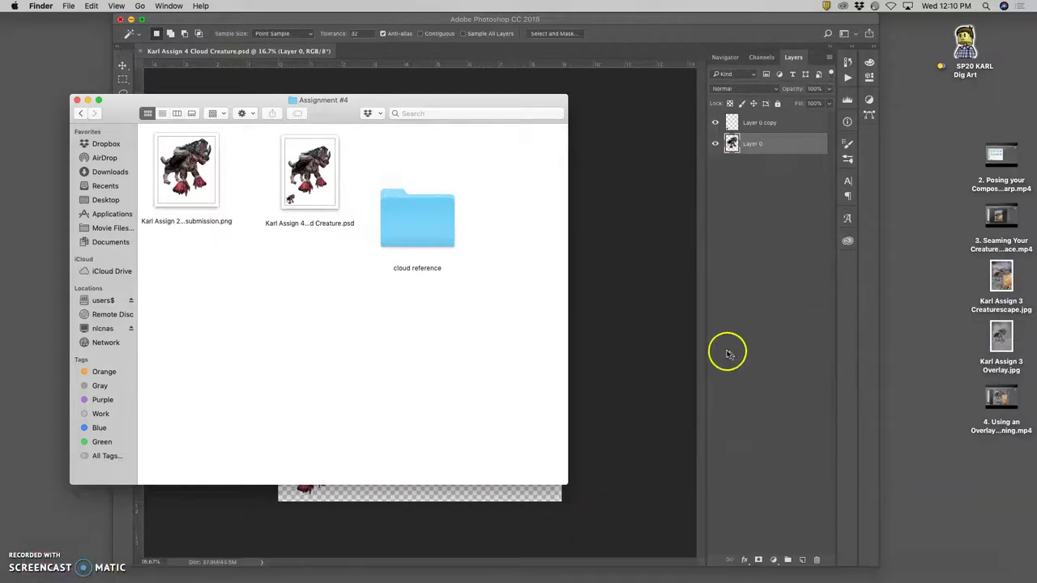
drag(493, 91, 768, 131)
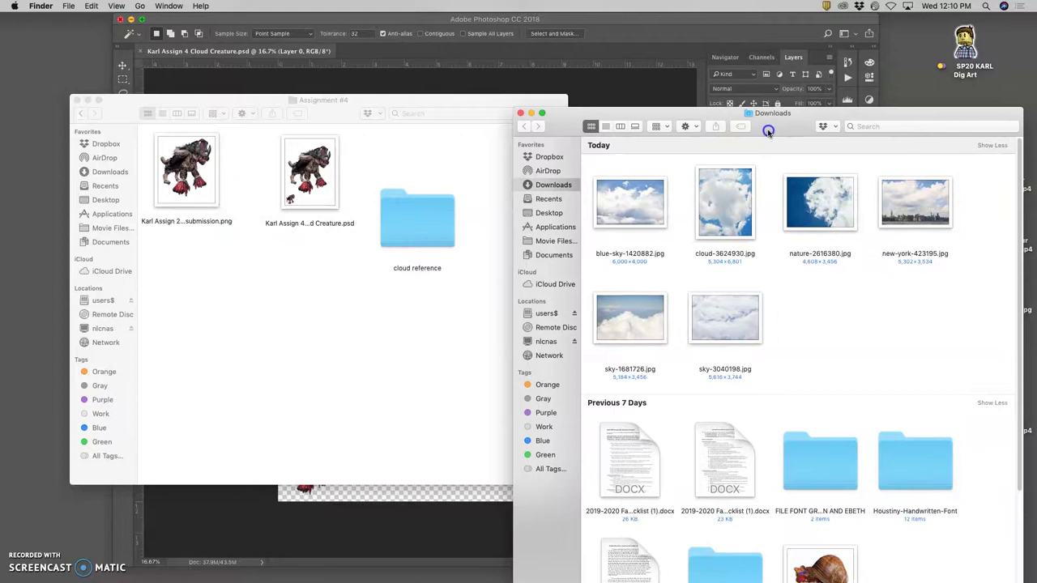
drag(953, 209, 622, 333)
drag(638, 215, 417, 215)
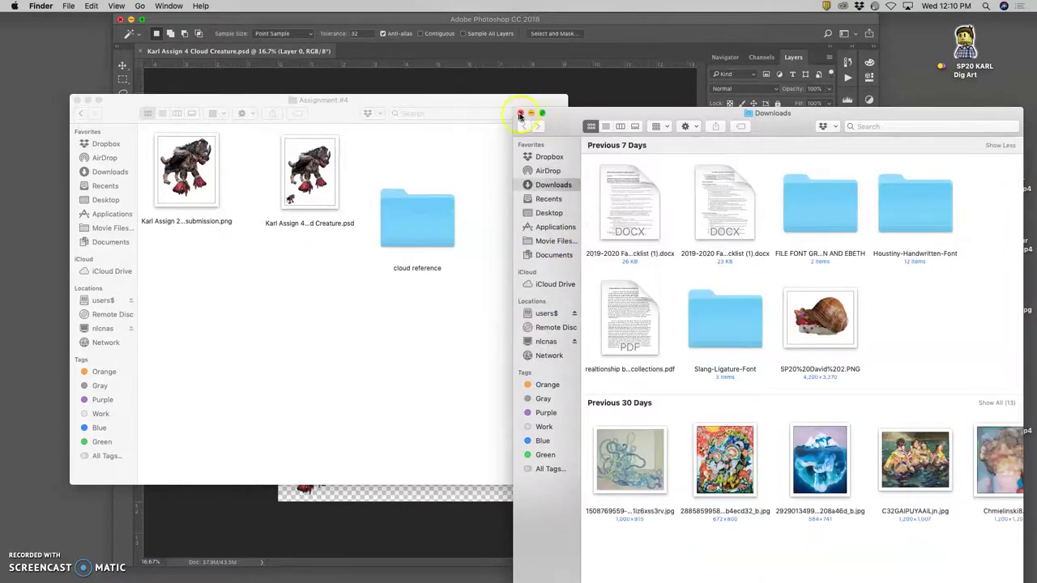
click(519, 113)
Step: Place cloud-3624930.jpg from the cloud reference folder into the cloud creature Photoshop document
double_click(444, 230)
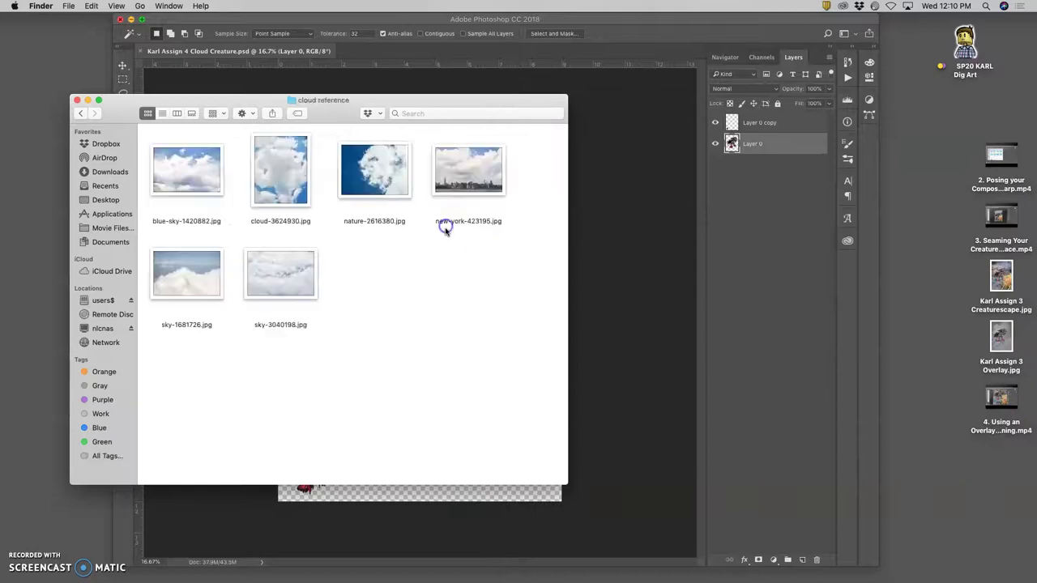
click(415, 261)
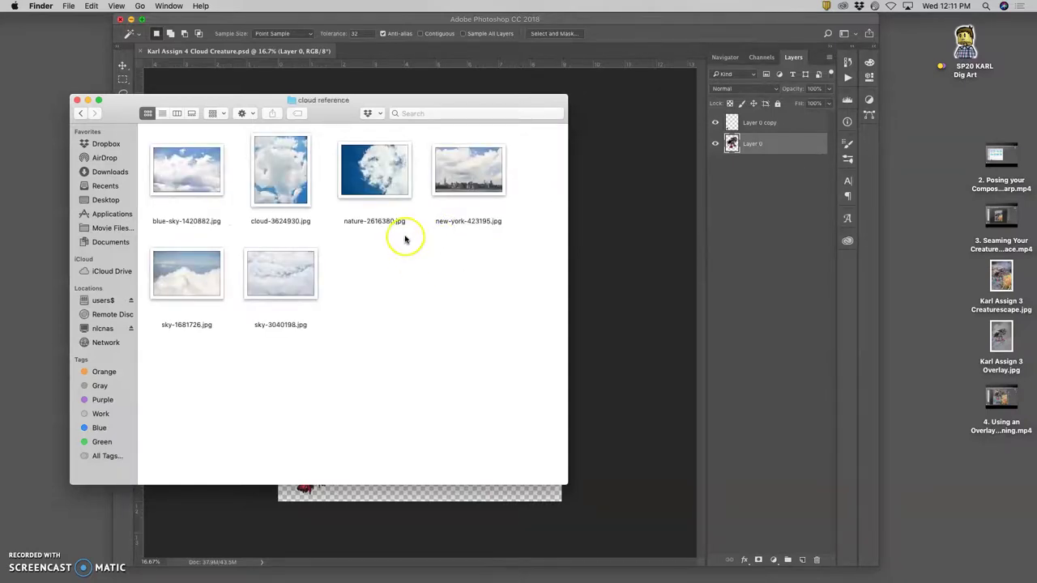
drag(395, 104, 863, 201)
drag(734, 276, 449, 274)
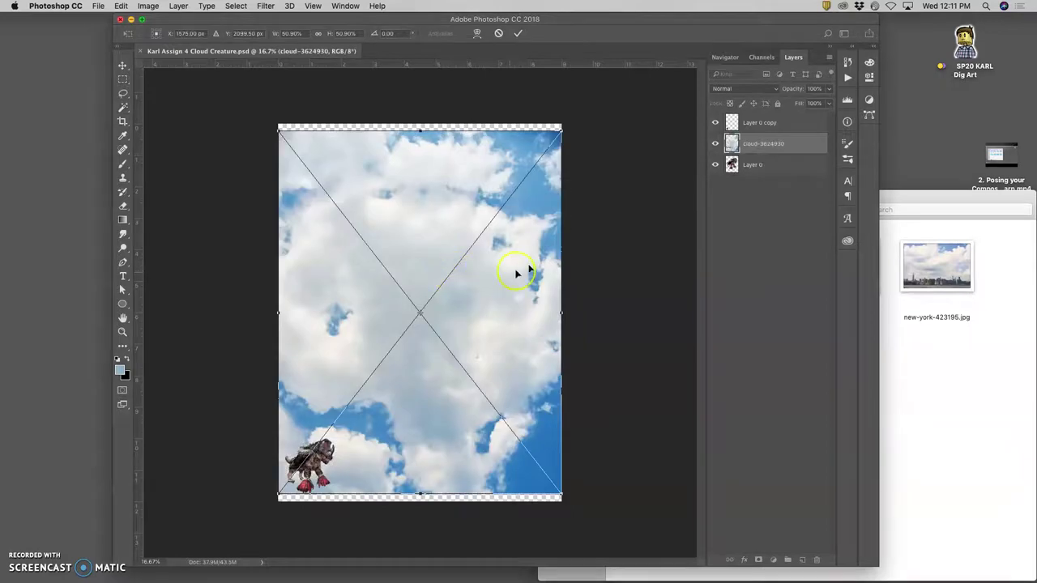
Step: Enlarge the placed cloud photo past the canvas edges to about 14.1 × 15.6 in
drag(561, 128, 632, 70)
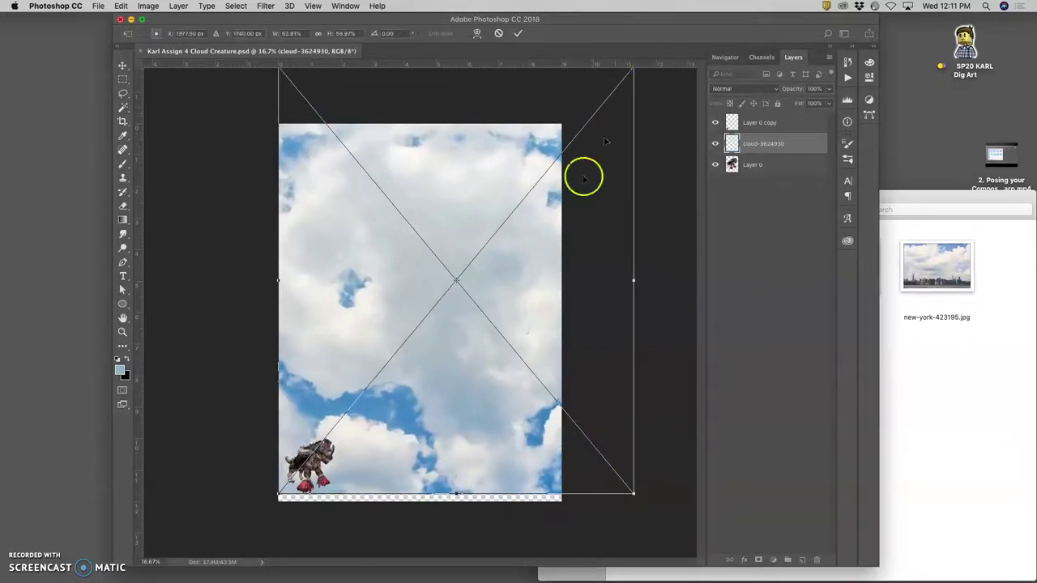
drag(279, 495, 185, 556)
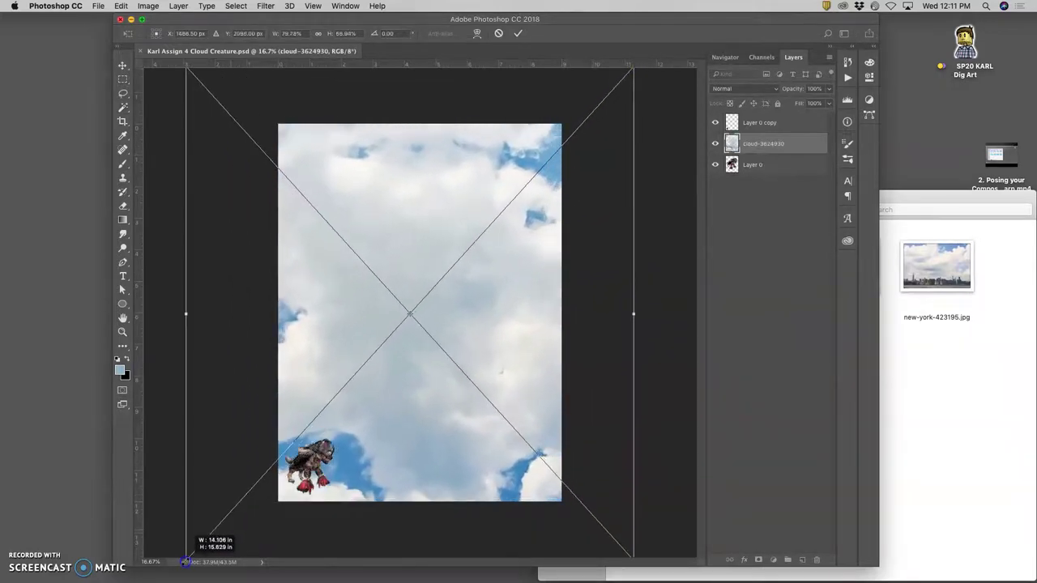